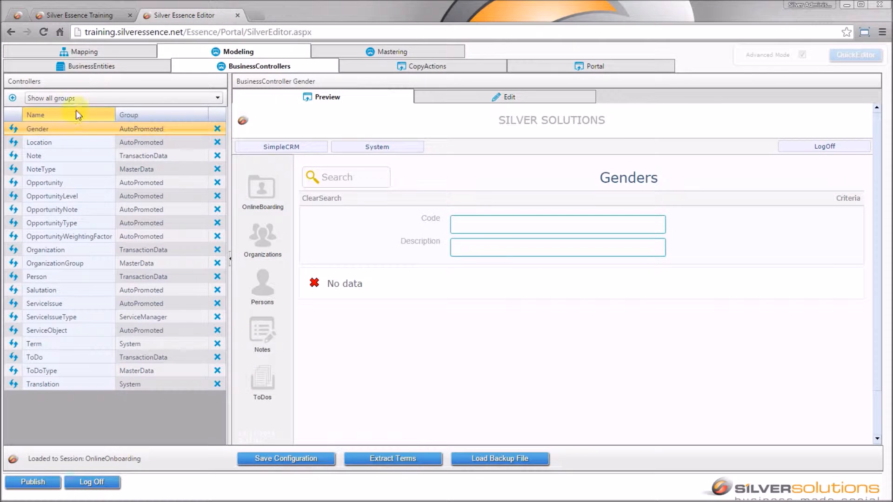
Step: Preview the ServiceObject controller and open the ZEBRA ZT410 Printer record in a widened view to examine its open service issues
click(56, 331)
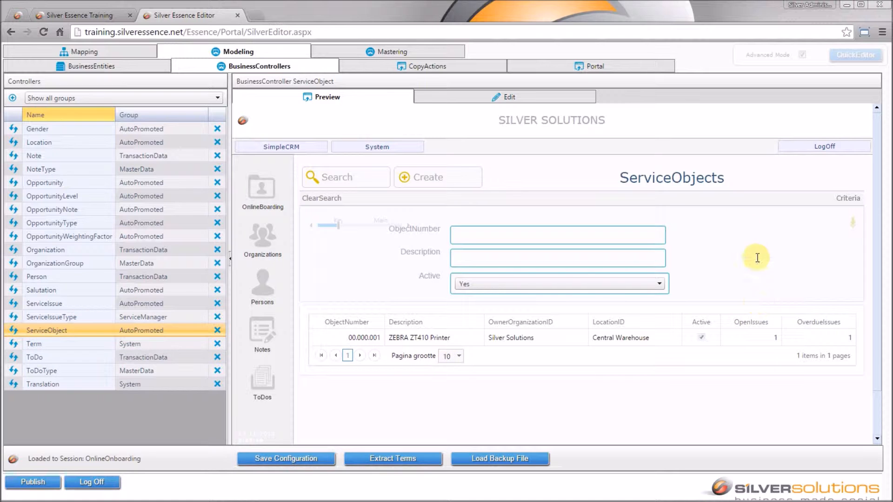
click(591, 341)
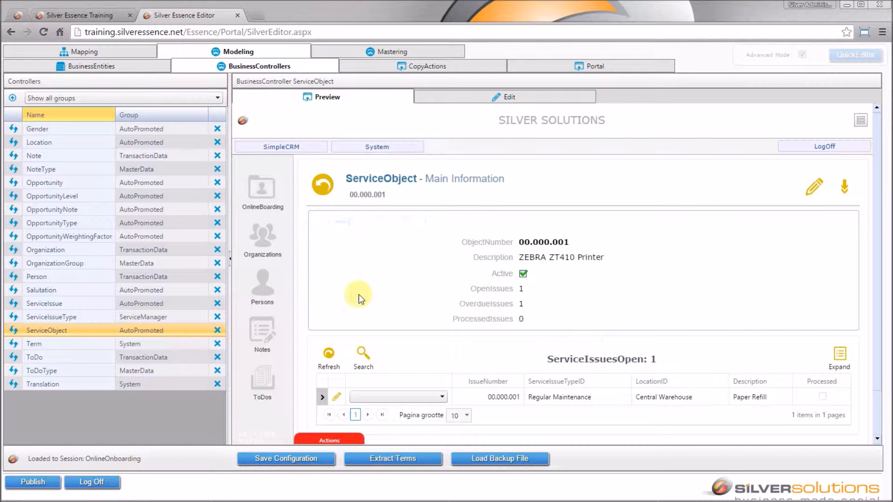
click(230, 259)
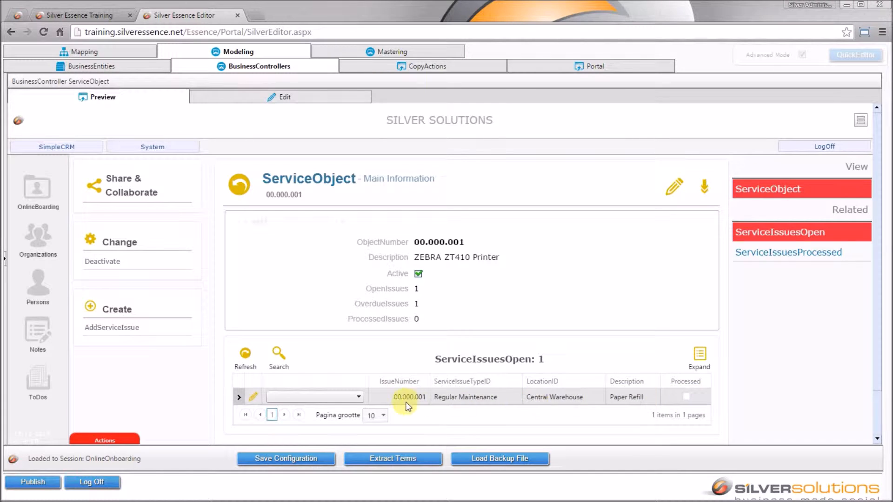
click(665, 395)
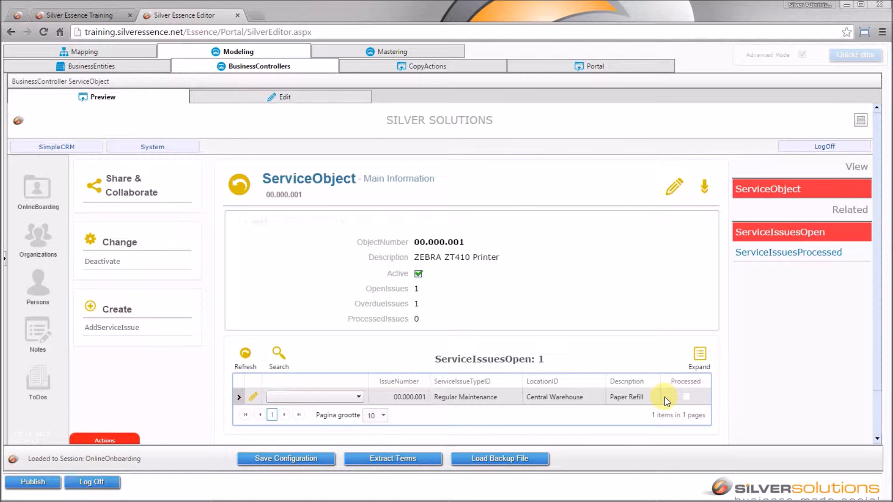
Step: Return to the ServiceObjects list, reopen the printer record and check whether its open service issue row offers navigation
click(228, 186)
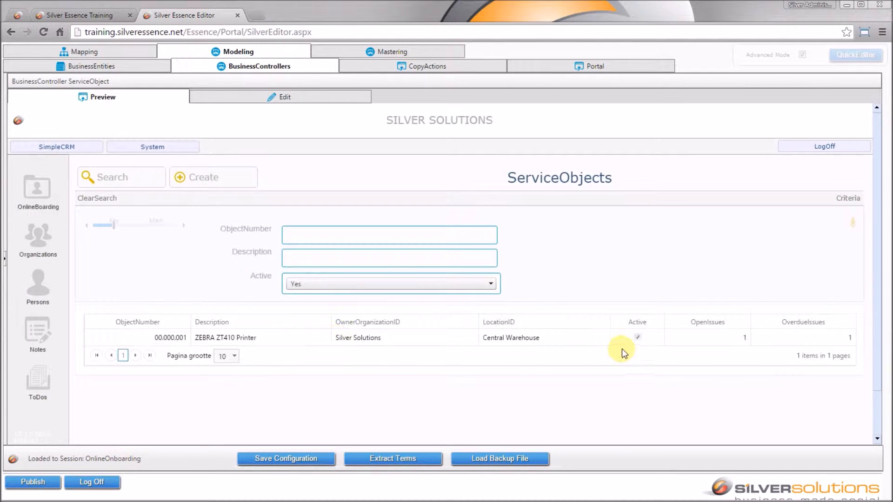
click(587, 339)
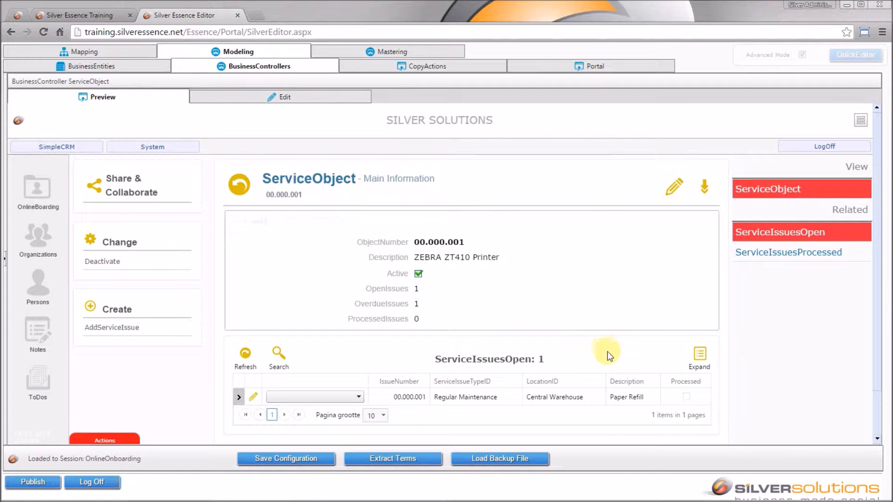
double_click(601, 397)
click(756, 389)
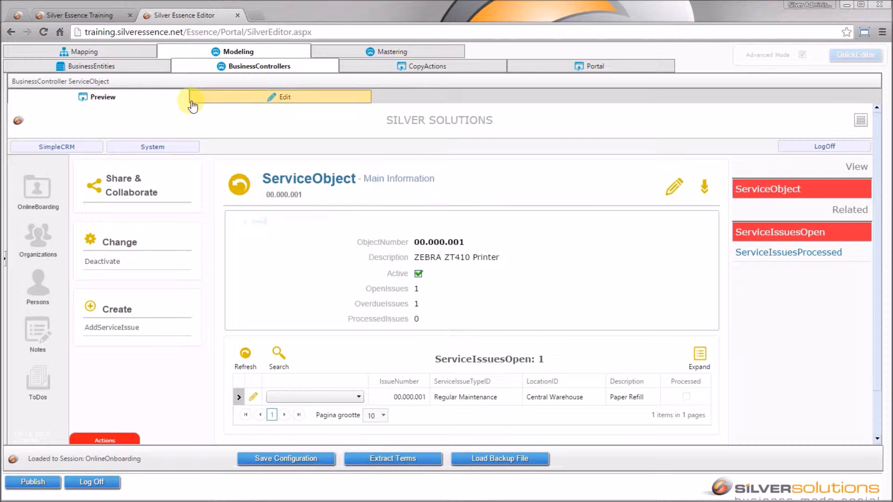
Step: Open the IssueNumber property of the ServiceIssue business entity for editing
click(102, 70)
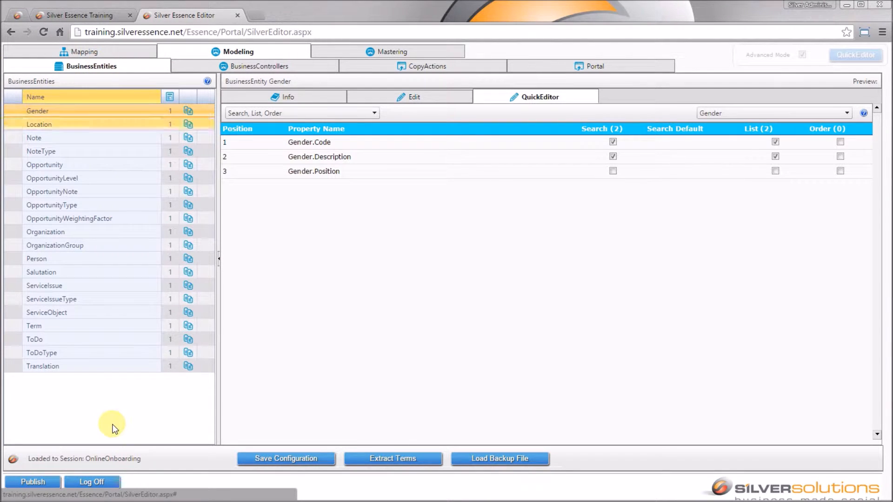
mouse_move(105, 280)
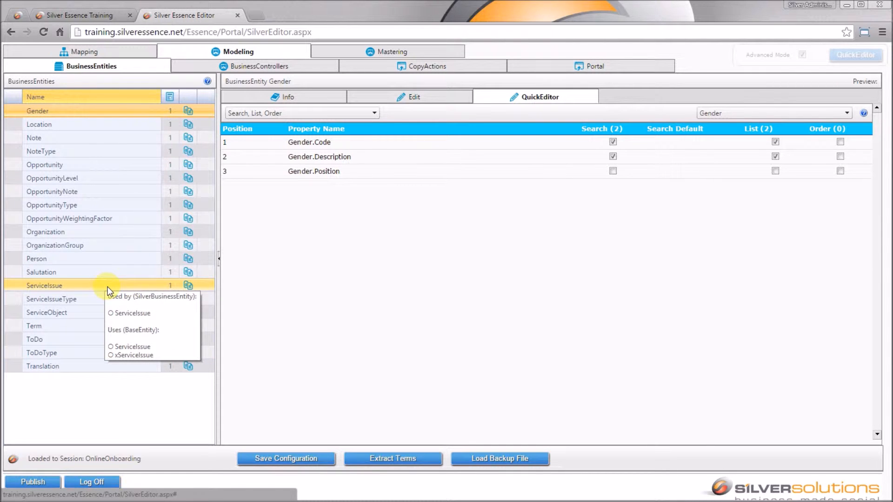
click(108, 287)
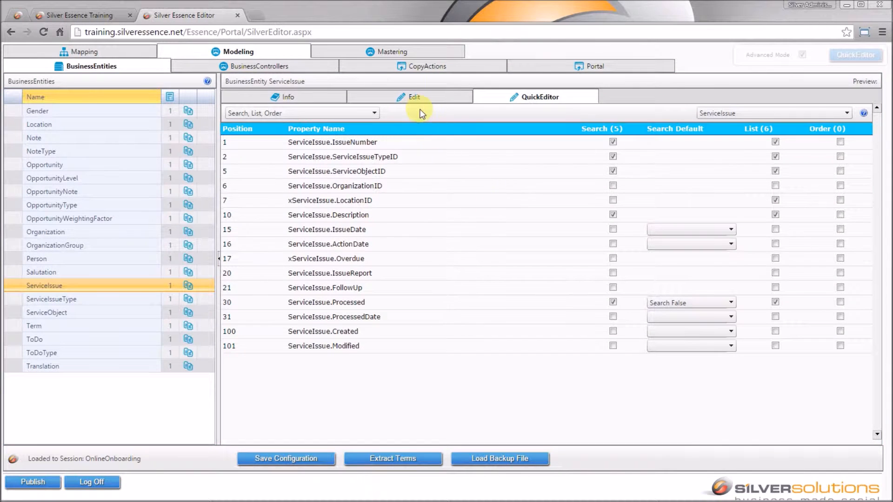
click(418, 99)
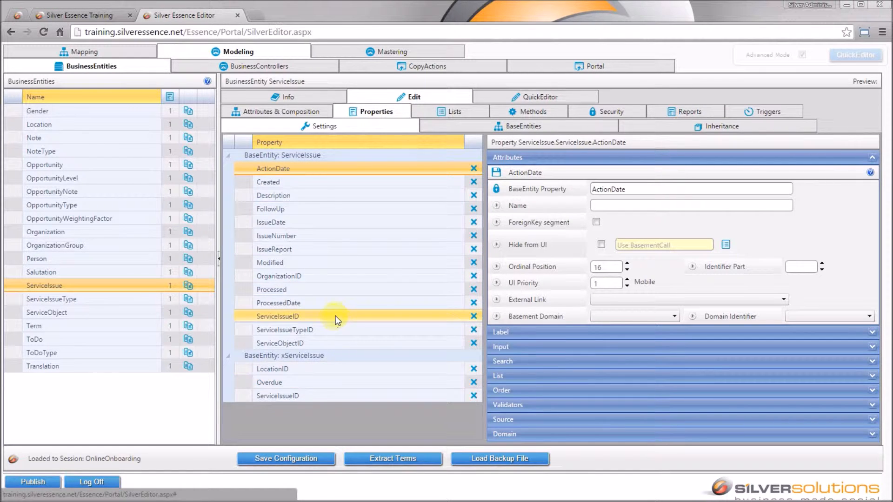
click(319, 236)
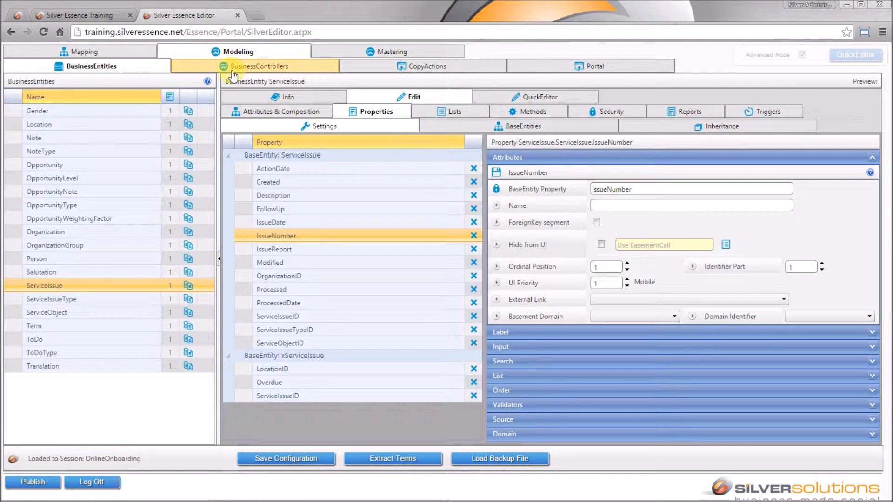
Step: Review the printer's open issues in the ServiceObject controller preview again and return to the ServiceIssue entity's properties
click(236, 69)
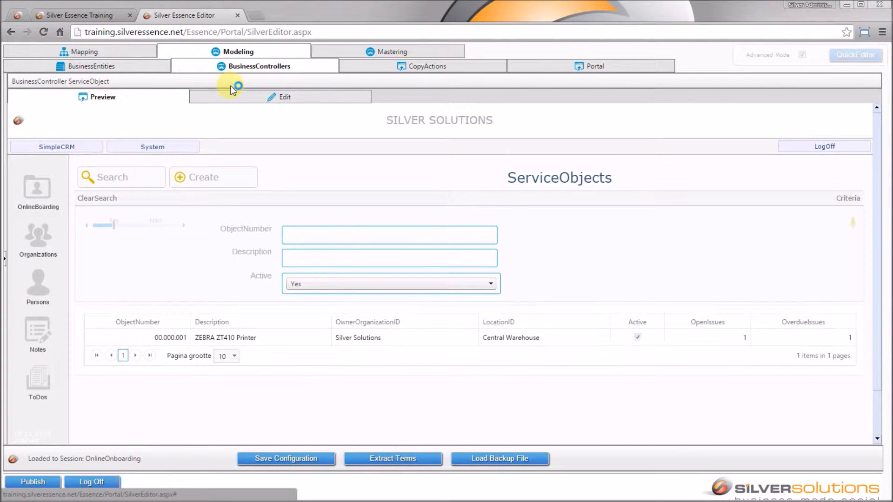
click(388, 336)
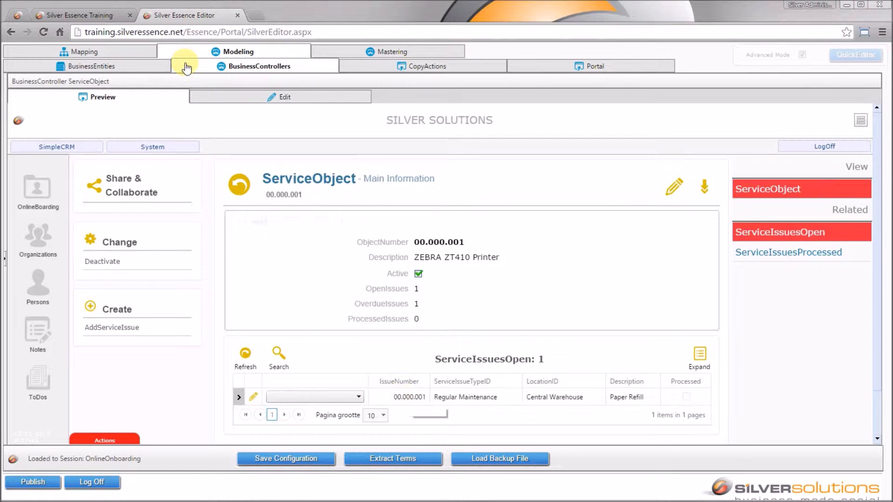
click(139, 67)
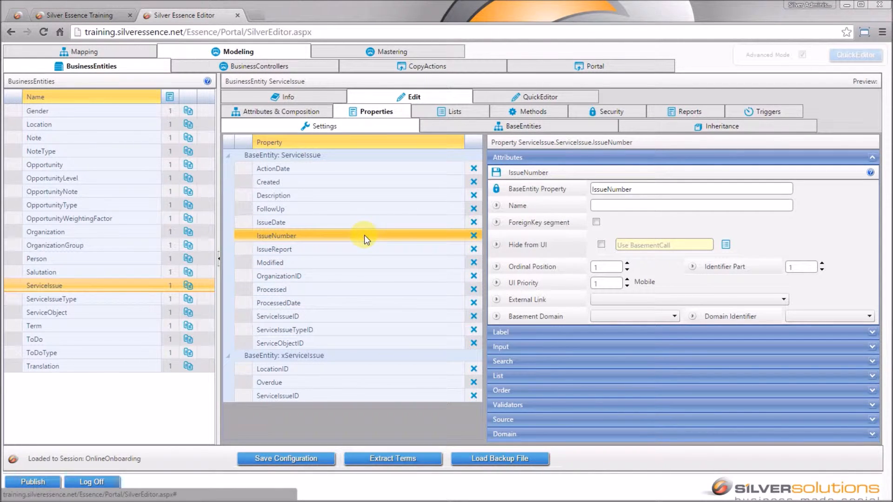
Step: Add a navigate URL to the IssueNumber label, keeping SilverSolutionPage.aspx as its base path
click(685, 333)
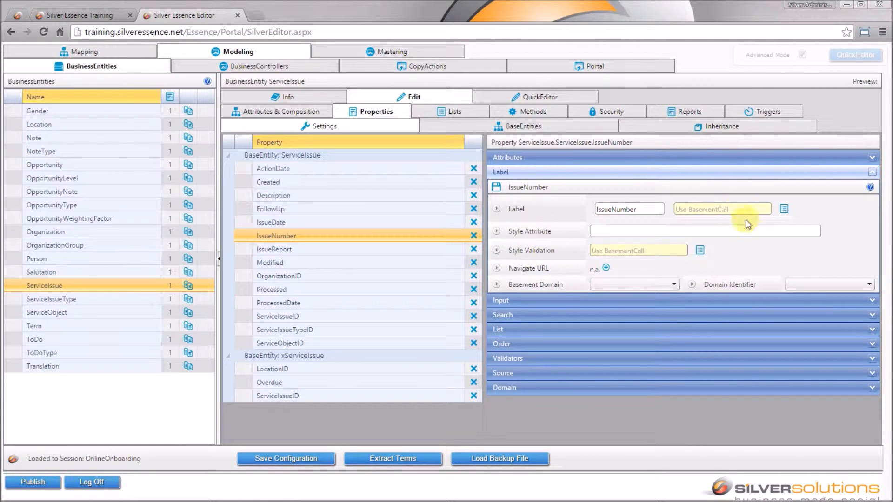
mouse_move(550, 269)
click(606, 269)
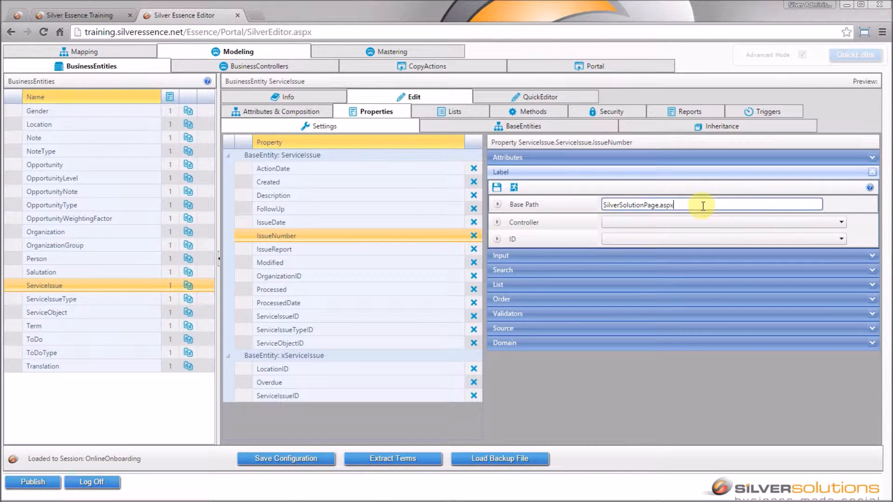
drag(679, 205, 588, 200)
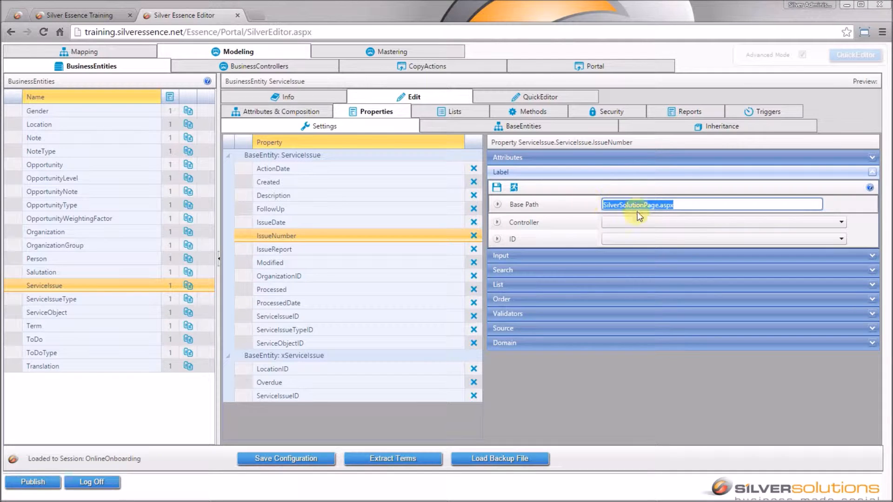
click(568, 204)
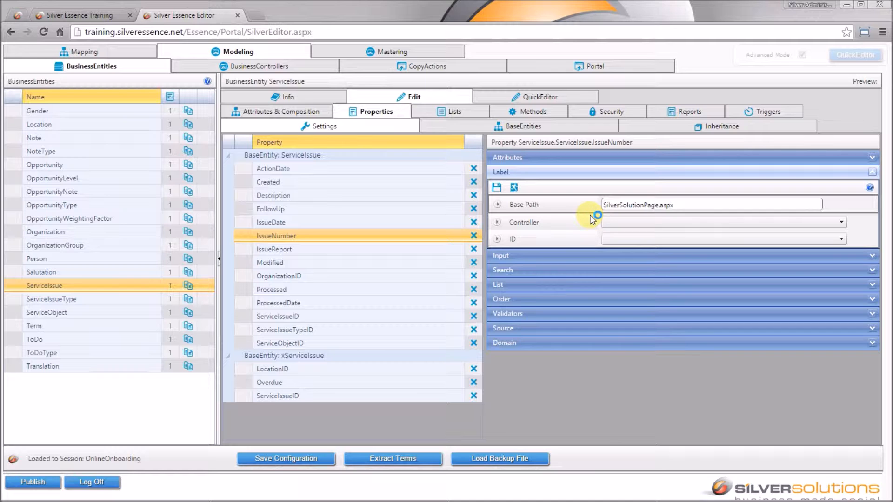
Step: Set the IssueNumber link's controller to ServiceIssue and its ID to ServiceIssue: ServiceIssueID, and save the navigate URL
click(677, 222)
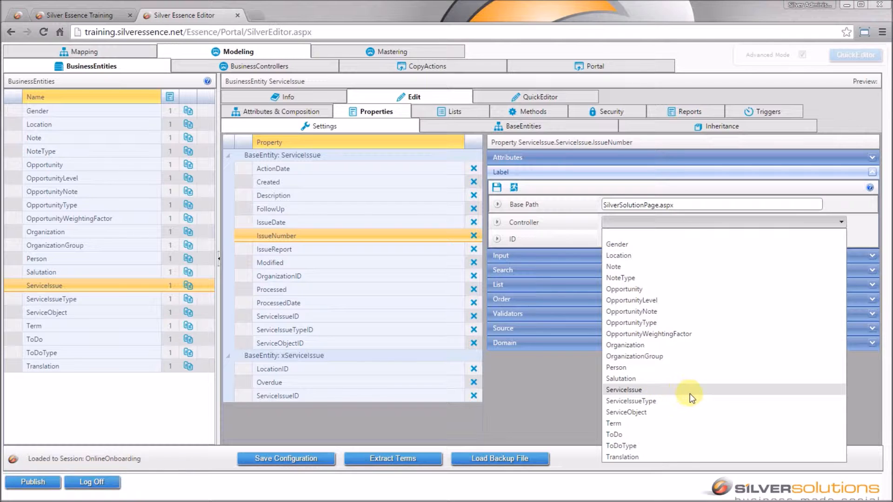
click(733, 389)
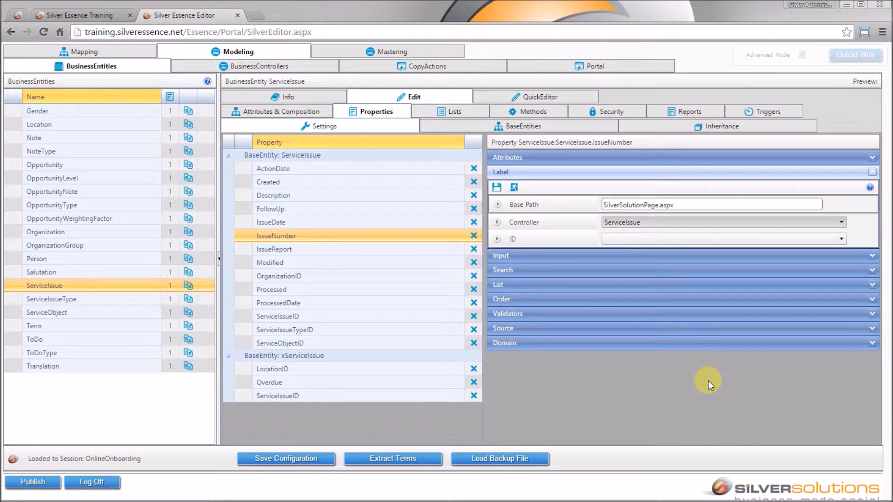
click(763, 240)
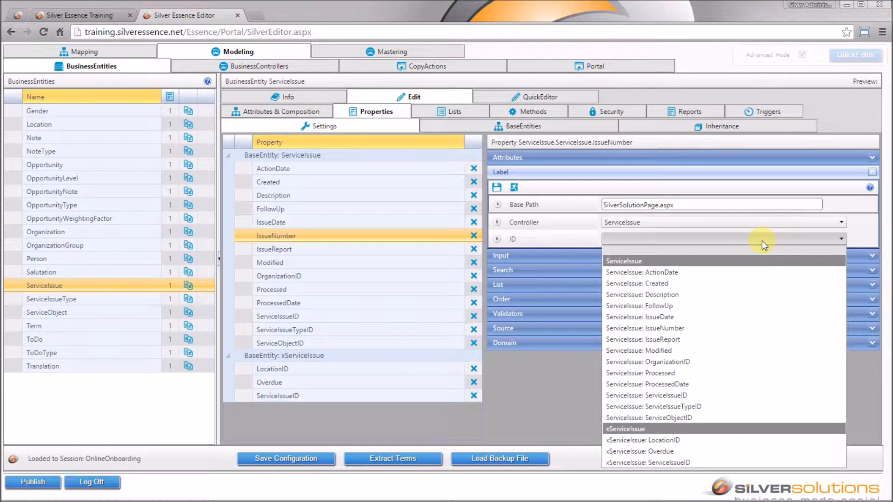
click(718, 395)
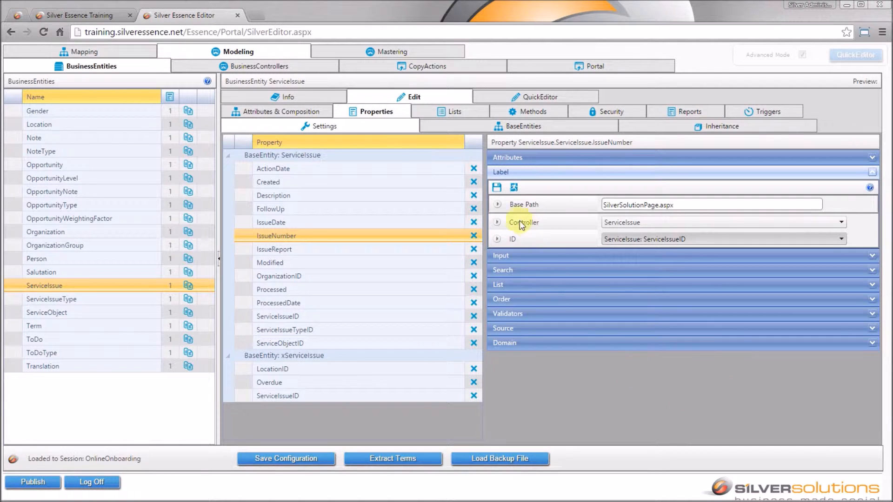
click(493, 189)
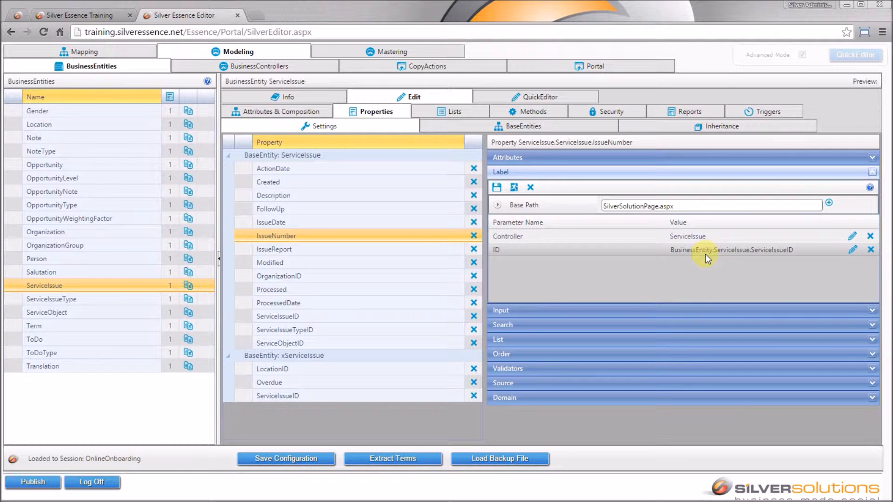
Step: Copy the navigate URL from ServiceIssue.IssueNumber to the Description property's label and open the copied URL's parameters
click(303, 196)
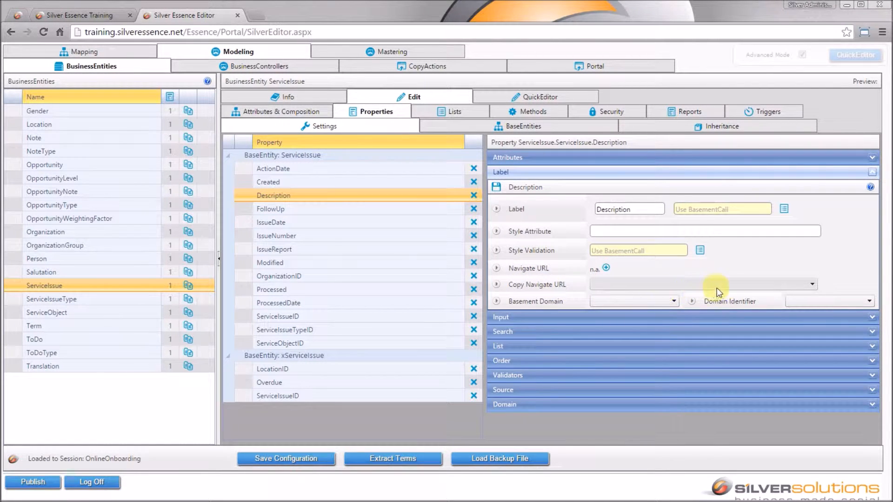
click(736, 285)
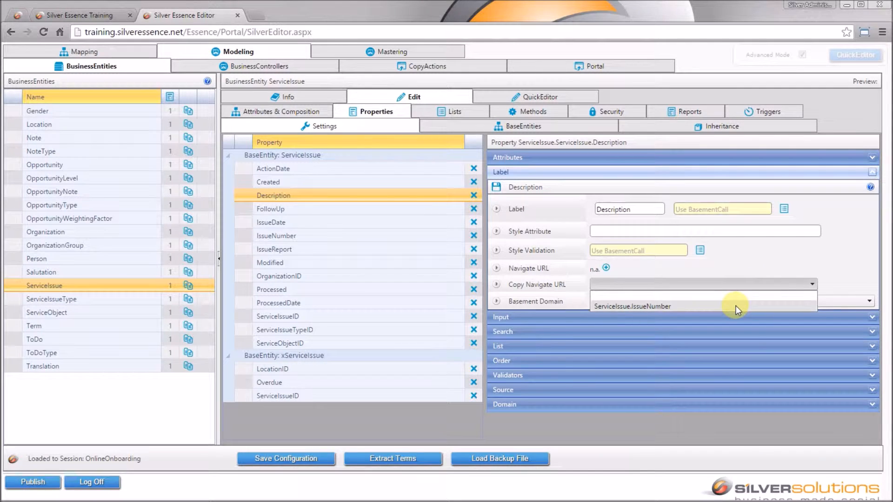
click(736, 305)
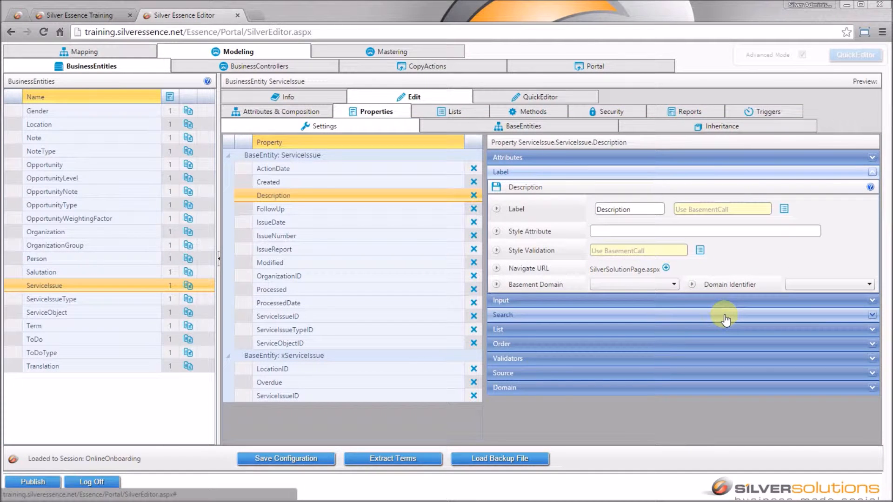
click(667, 269)
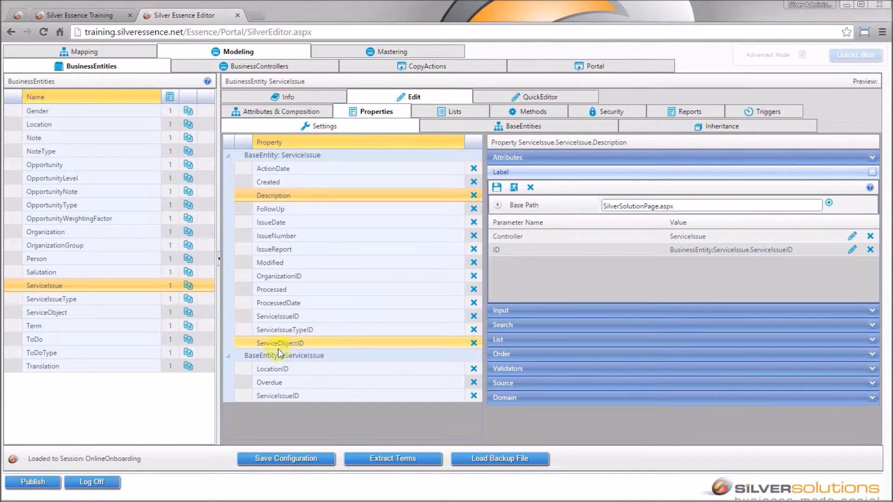
Step: Add and save a navigate URL on the xServiceIssue LocationID label with controller Location and ID xServiceIssue: LocationID
click(290, 369)
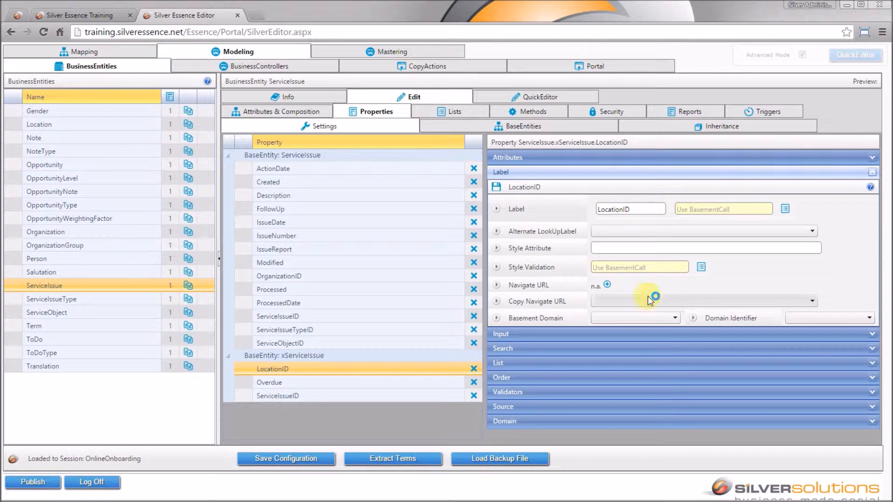
click(607, 284)
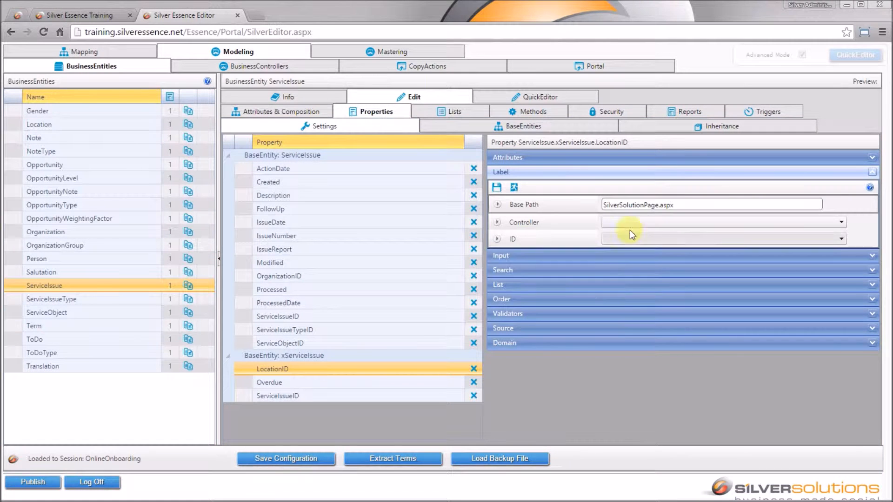
click(634, 223)
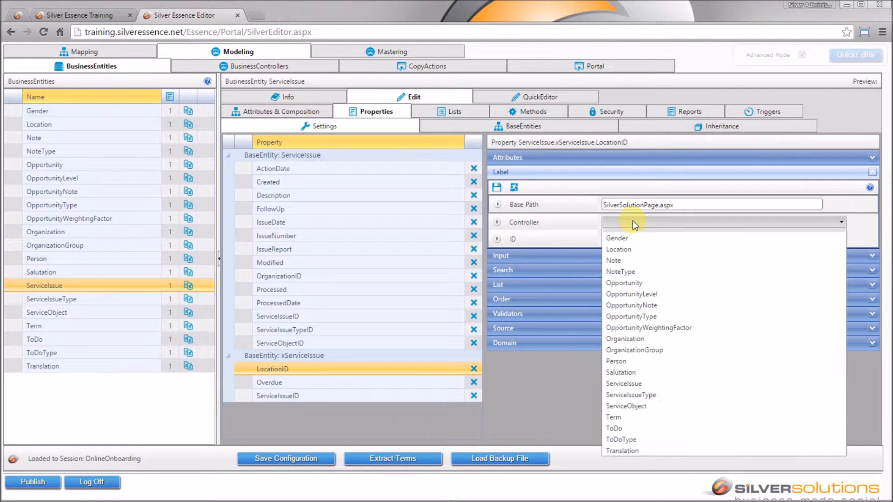
click(646, 259)
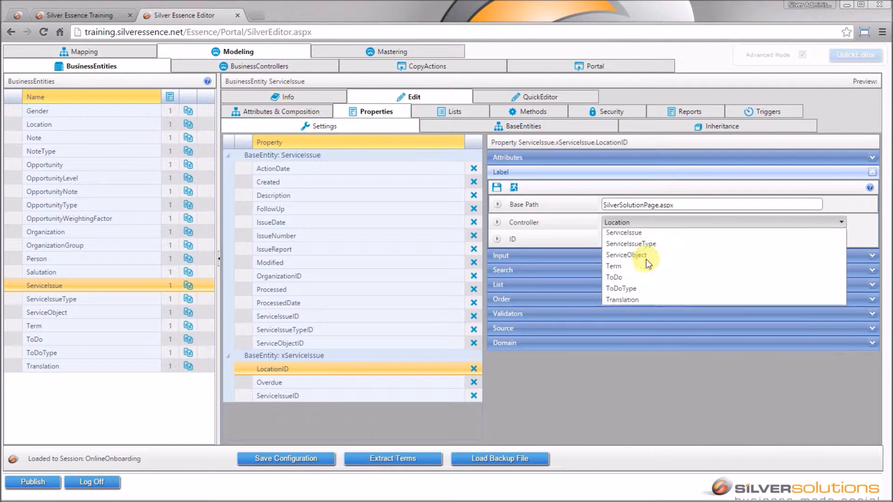
click(645, 243)
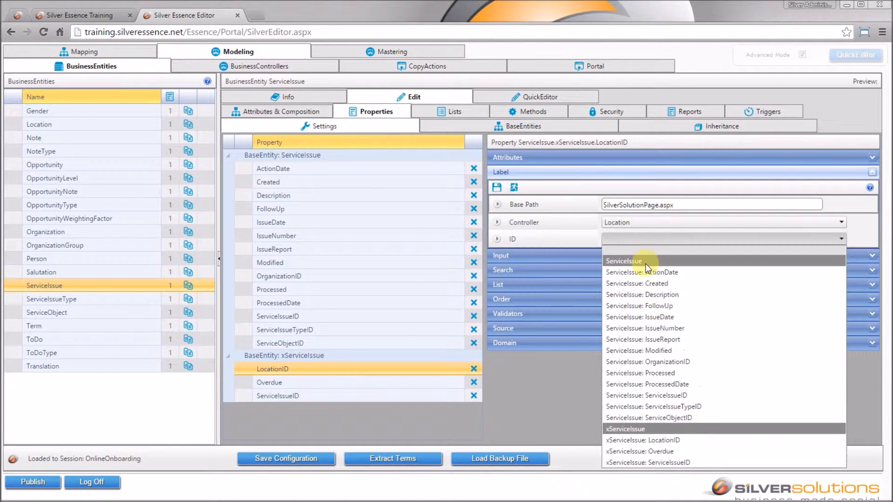
click(727, 440)
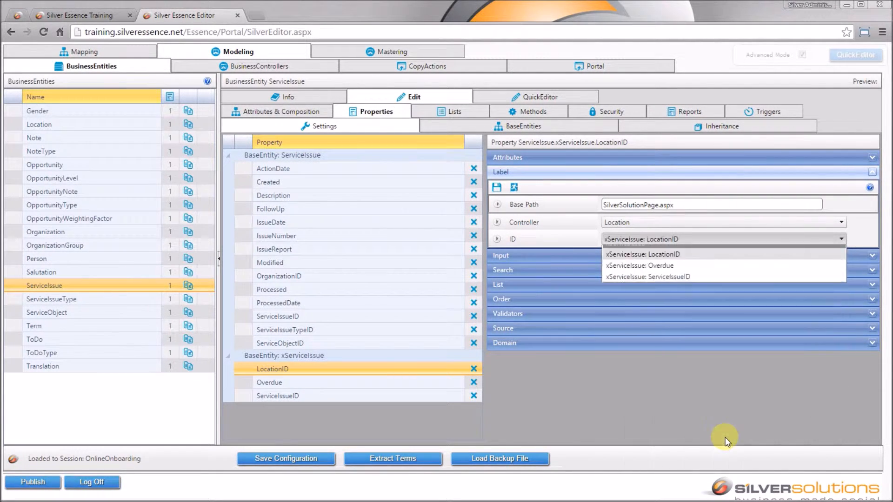
click(497, 187)
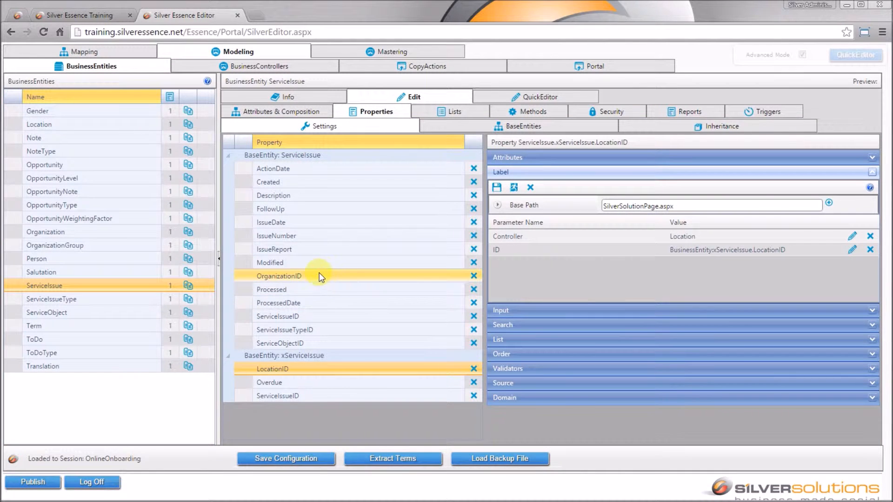
Step: Add and save a navigate URL on the OrganizationID label with controller Organization and ID ServiceIssue: OrganizationID
click(319, 277)
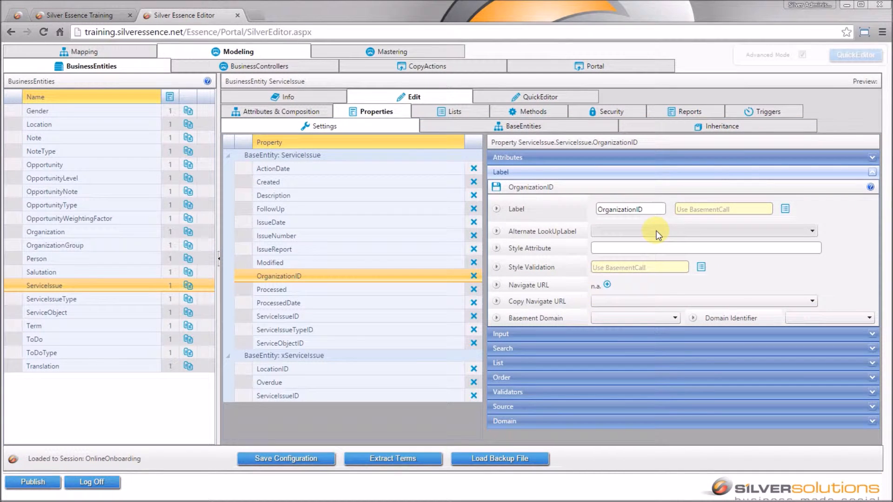
click(658, 233)
click(557, 235)
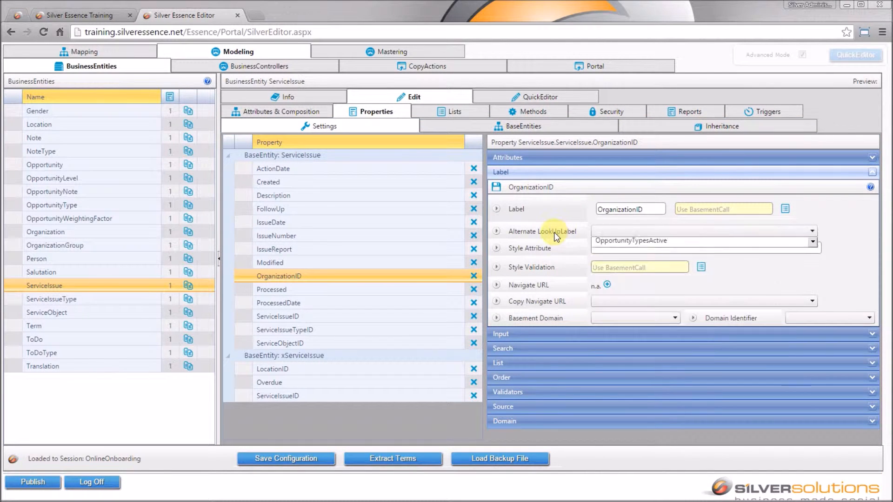
click(607, 285)
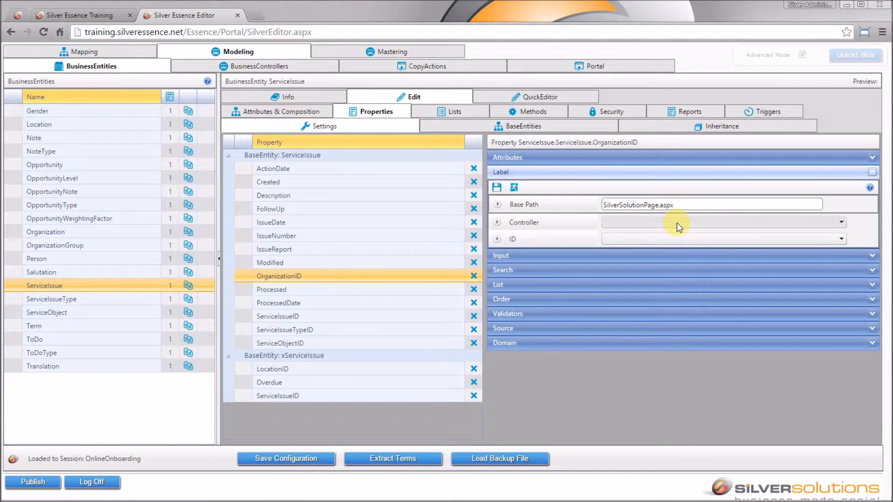
click(676, 222)
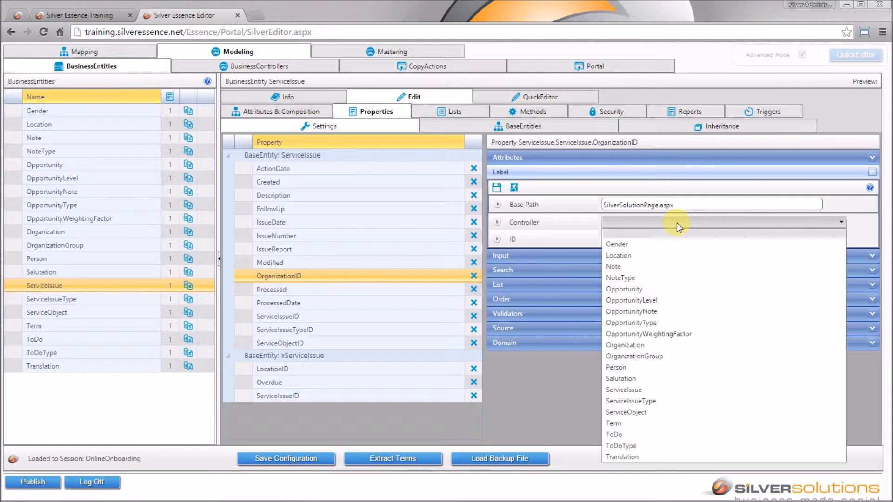
click(655, 345)
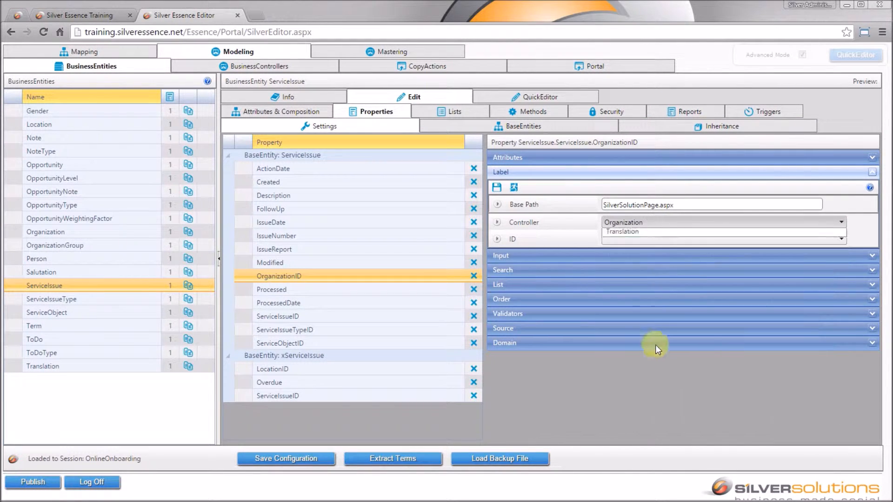
click(652, 241)
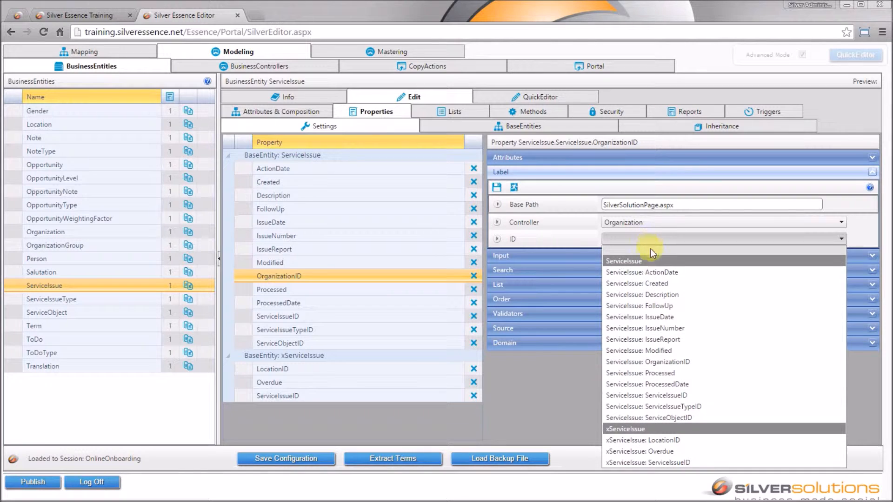
click(679, 362)
click(512, 188)
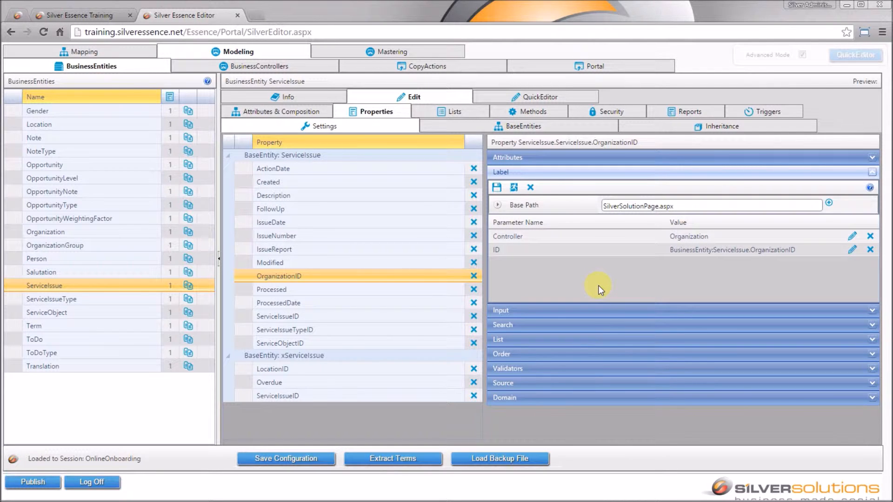
Step: Save the configuration and reload the ServiceObject controller's preview frame
click(310, 458)
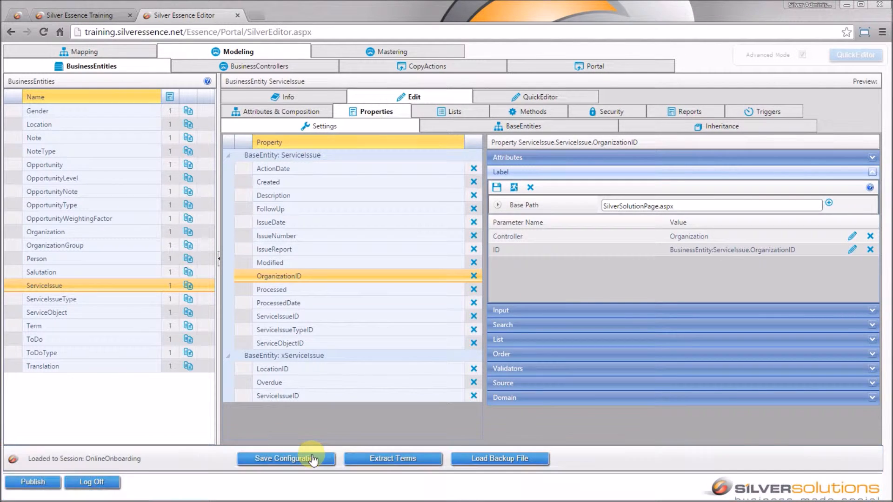
click(238, 69)
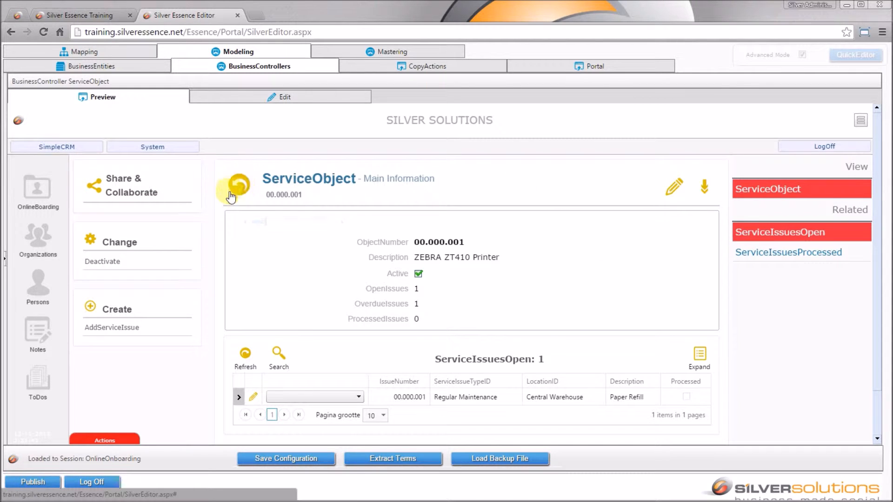
right_click(476, 190)
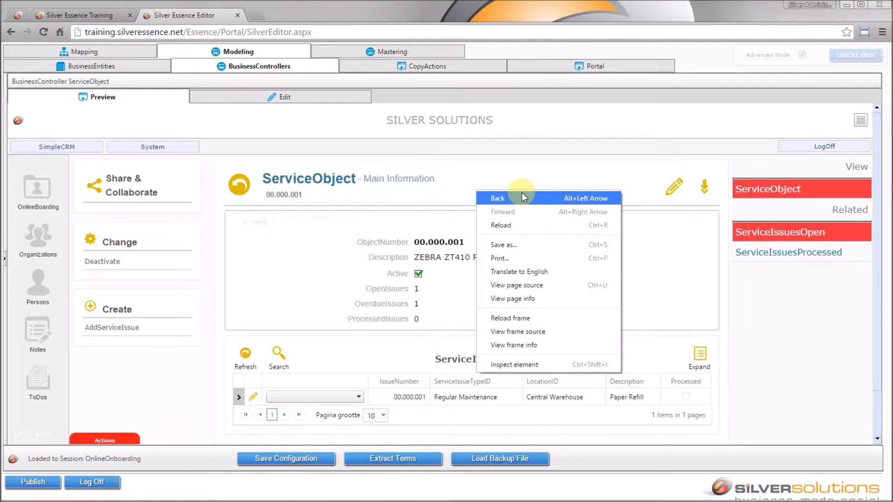
click(540, 318)
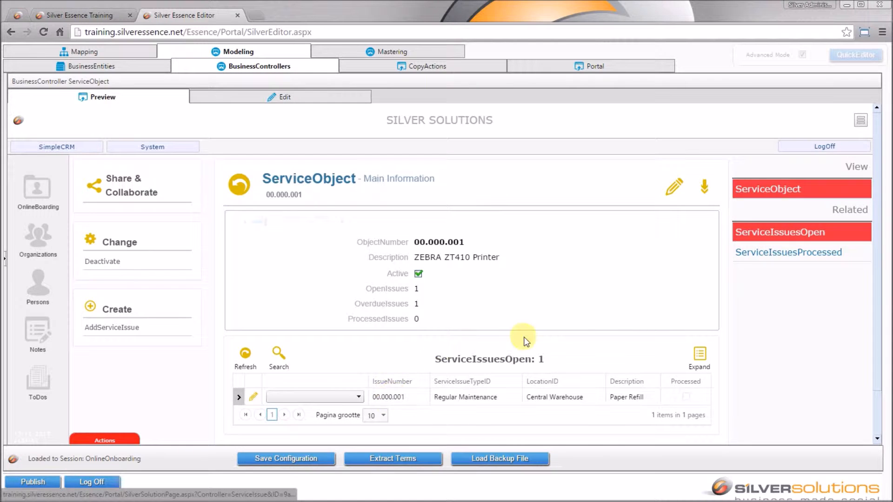
Step: Open the Paper Refill issue with its details expanded, and check its Silver Solutions organization link in a separate browser tab, closing it after viewing
click(619, 398)
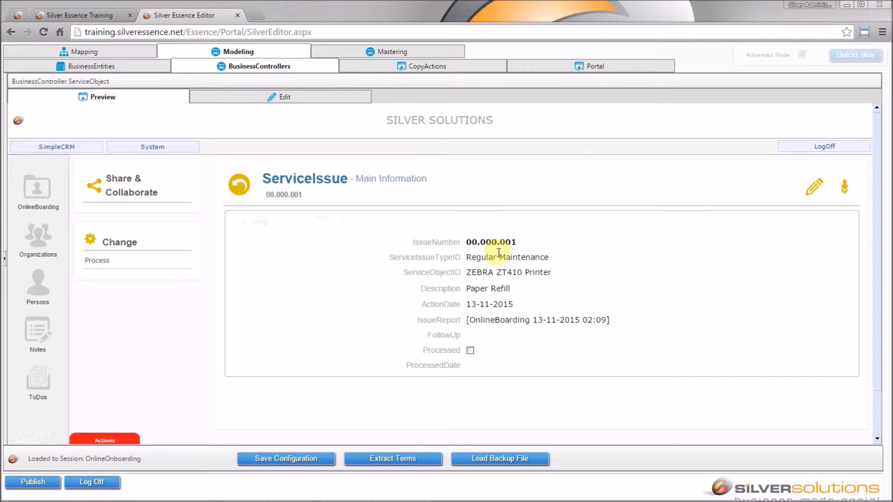
click(325, 222)
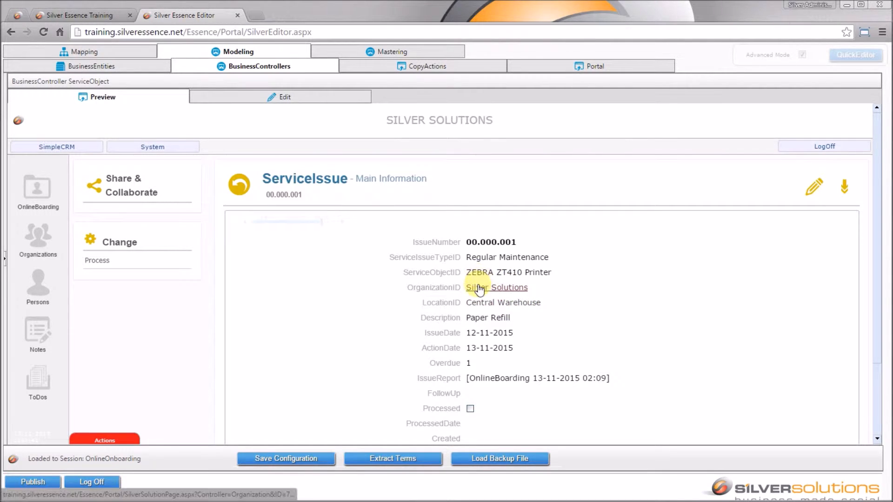
right_click(522, 290)
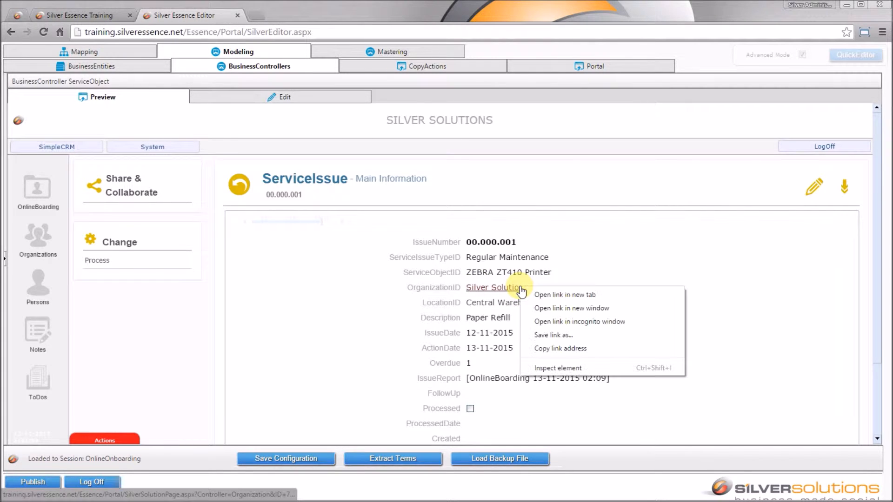
click(548, 296)
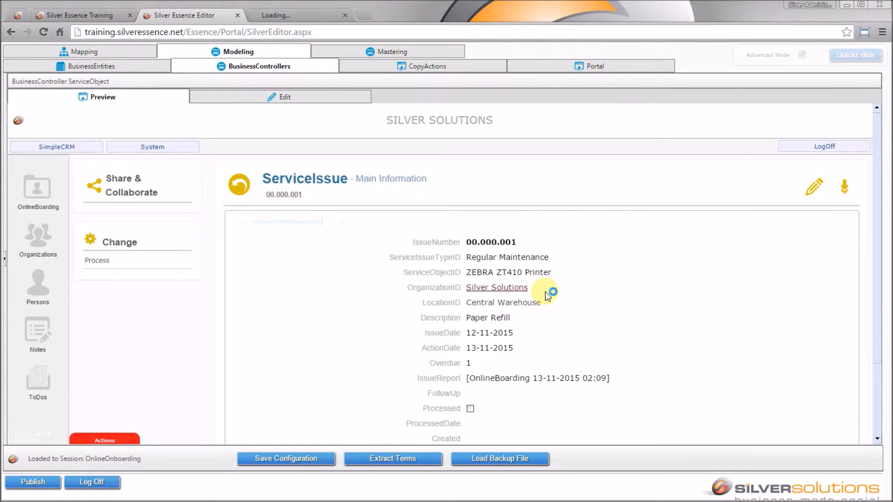
click(297, 14)
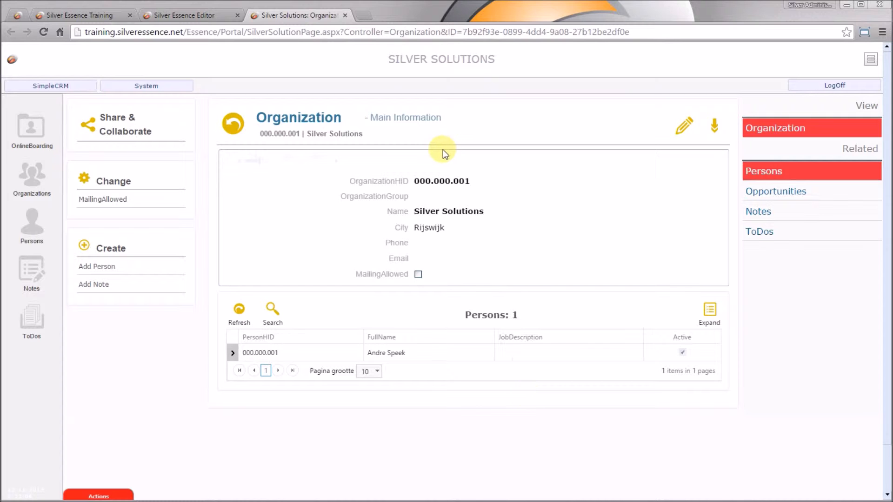
click(342, 16)
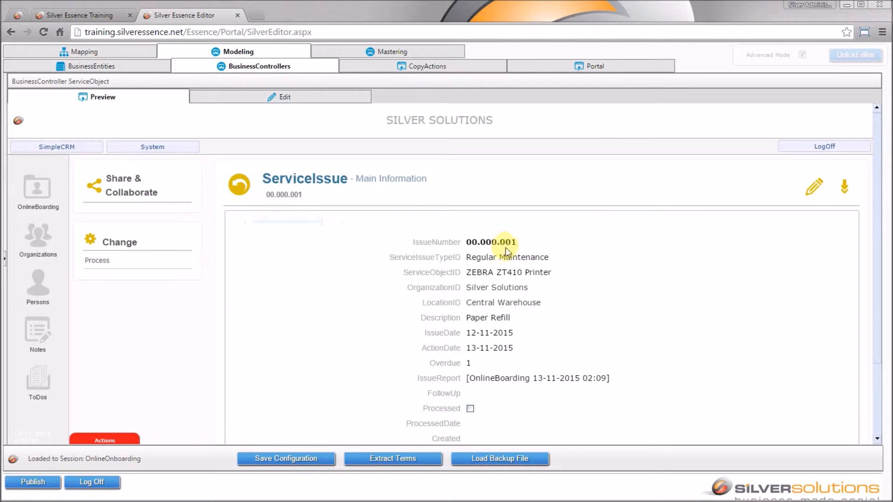
Step: Return to the ServiceObject preview and open the open issue's IssueNumber link in a new browser tab
right_click(506, 317)
right_click(481, 182)
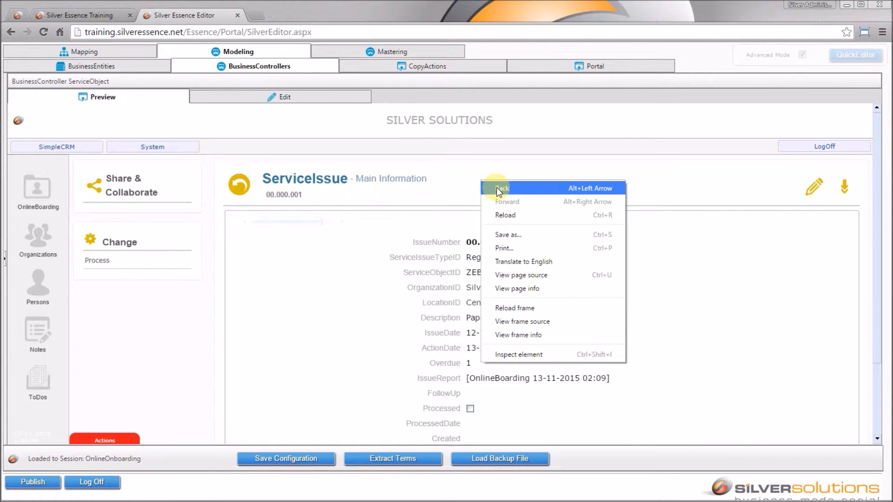
click(499, 190)
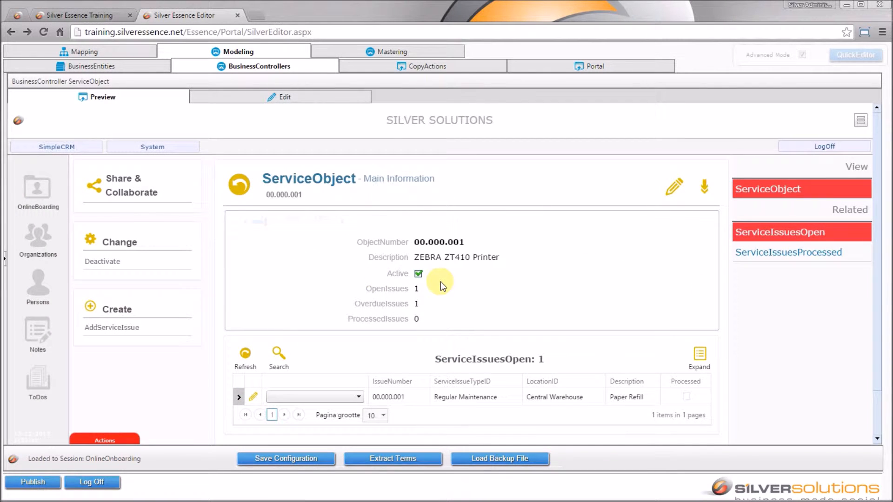
right_click(388, 399)
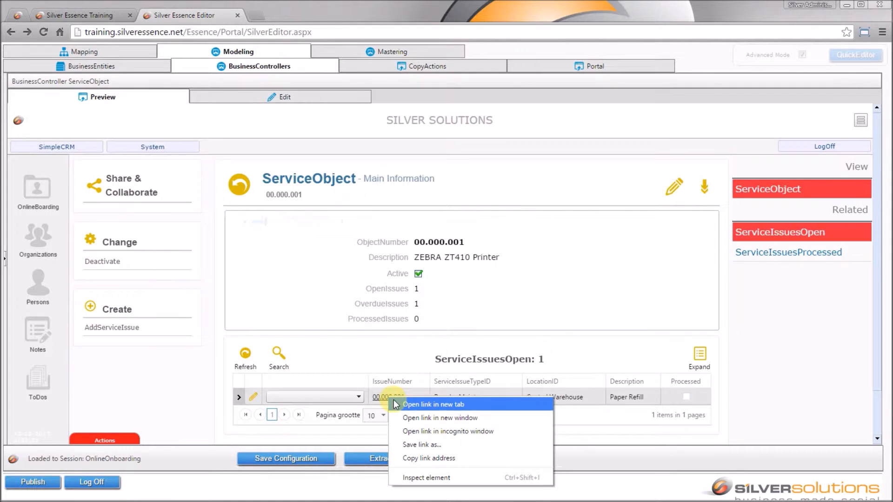
click(394, 403)
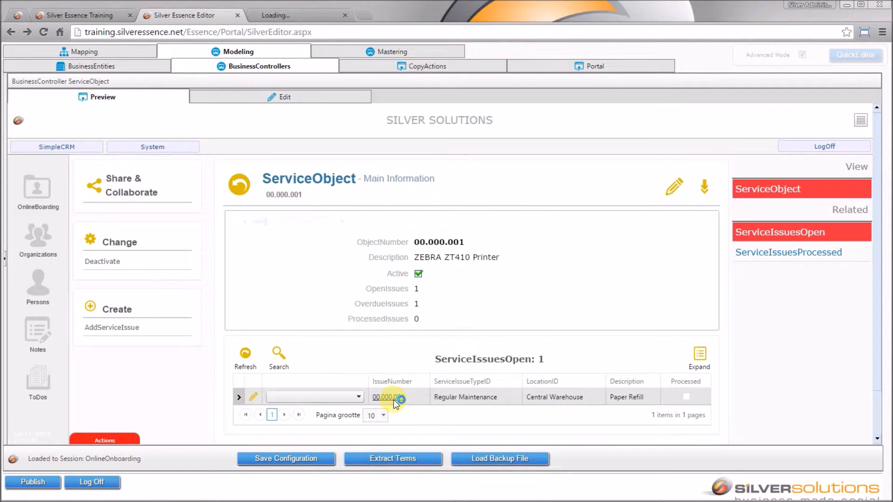
click(292, 15)
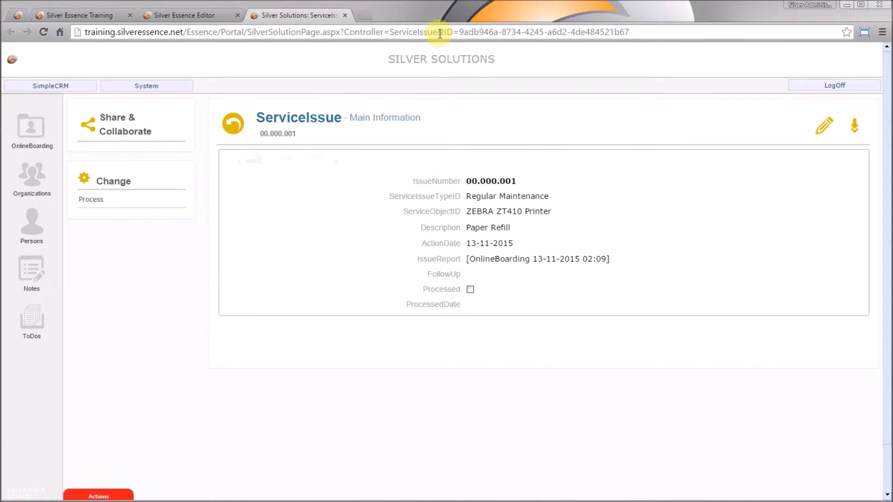
Step: Remove the ID parameter from the ServiceIssue page address and load the shortened URL ending in Controller=ServiceIssue
key(ctrl)
drag(438, 32, 782, 25)
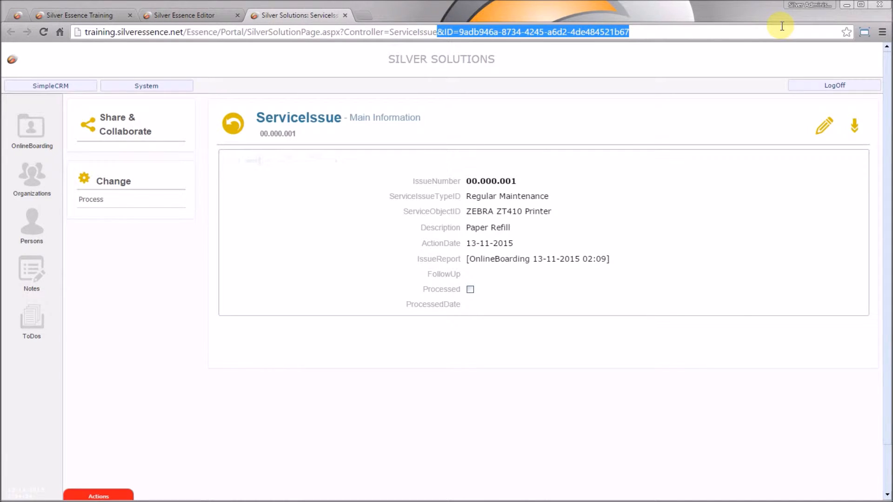
key(BackSpace)
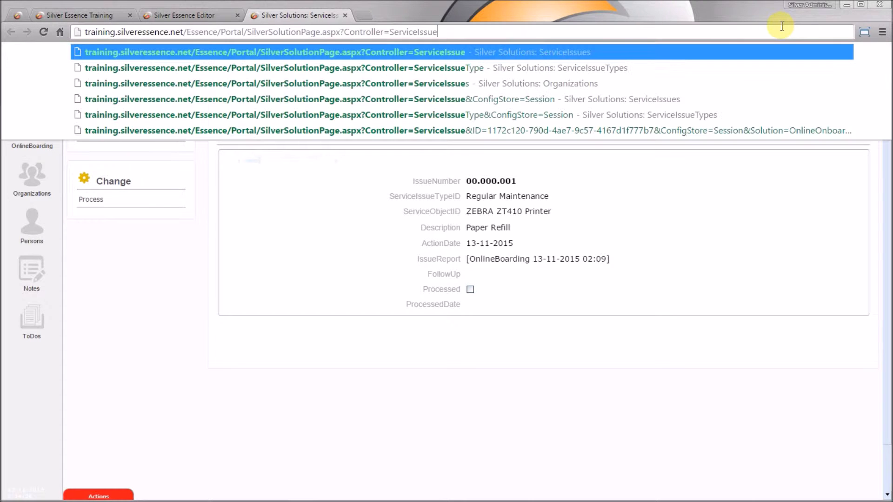
key(Return)
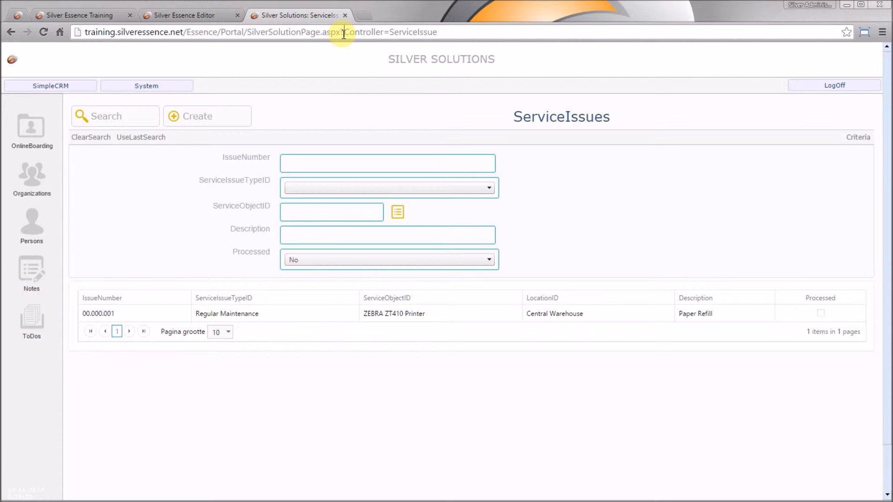
Step: Examine the page address's query string, highlighting the question mark separator and the Controller parameter's value
key(shift+Left)
key(shift+Right)
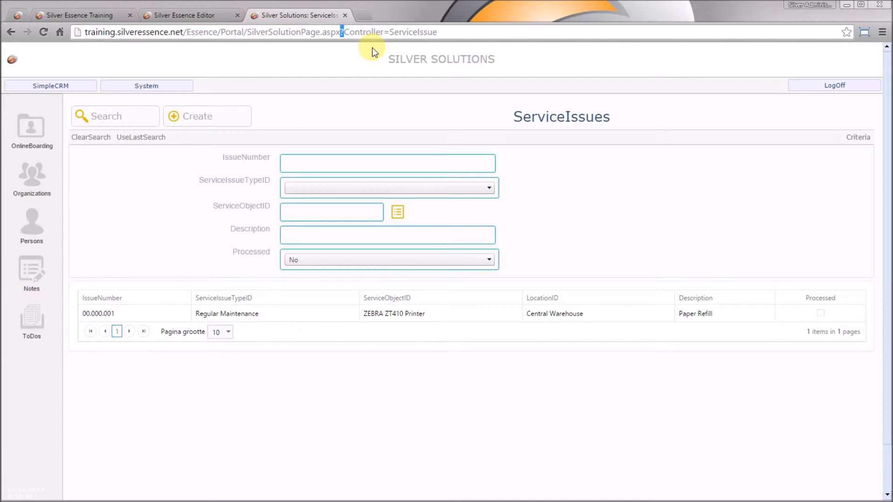
key(Right)
key(shift+Right)
key(shift+Right)
key(shift+Right)
key(shift+Right)
key(shift+Right)
key(shift+Right)
key(shift+Right)
key(shift+Right)
key(shift+Right)
key(shift+Right)
key(shift+Right)
key(shift+Right)
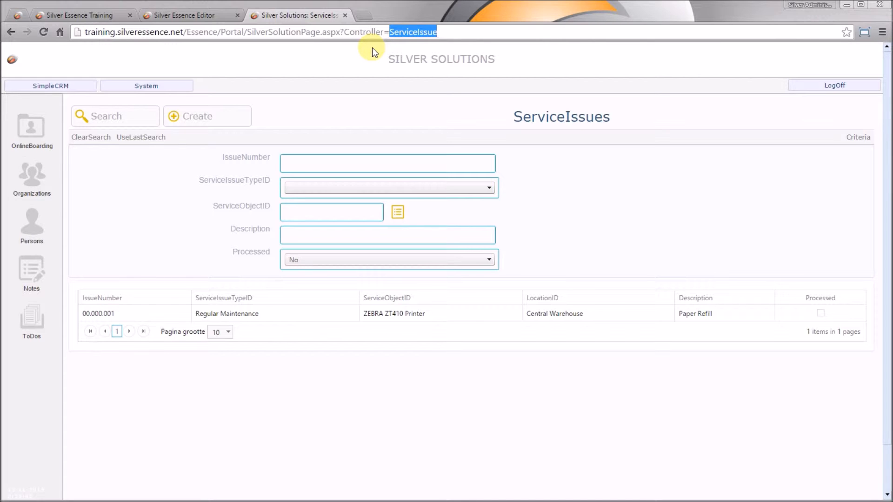
Step: Append &ClearDefaults=1 to the ServiceIssue page address and load it
key(Right)
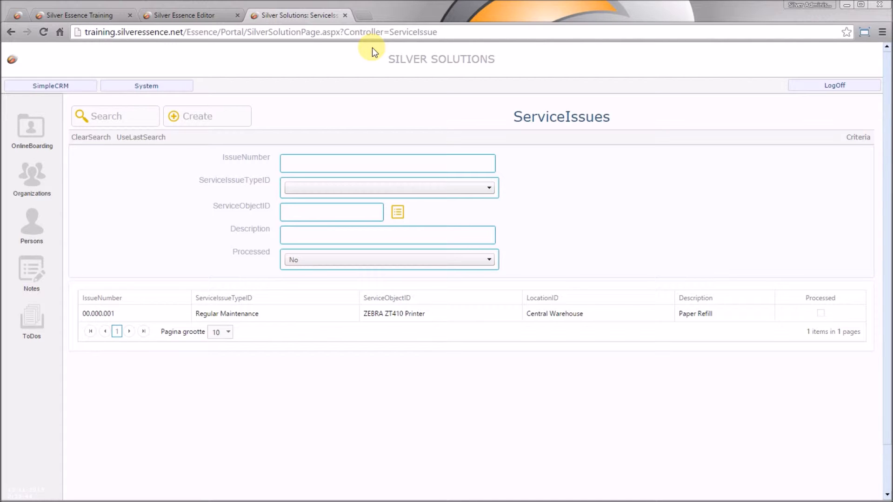
text(&)
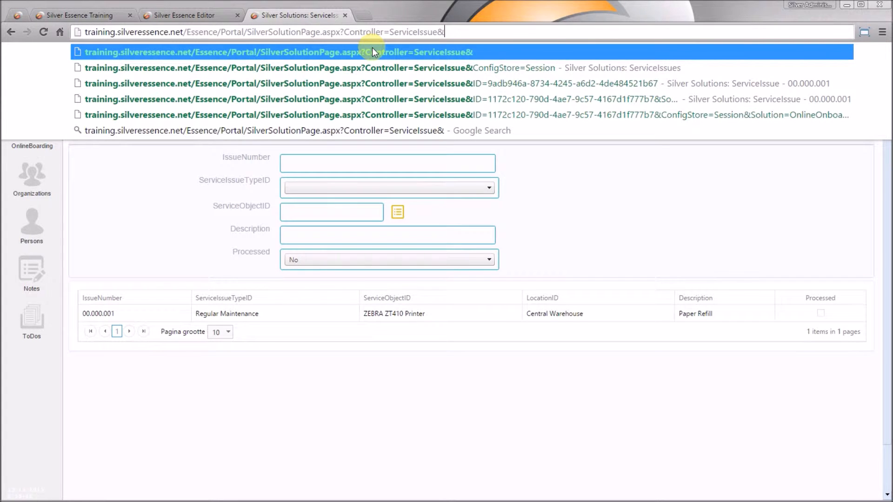
text(Cl)
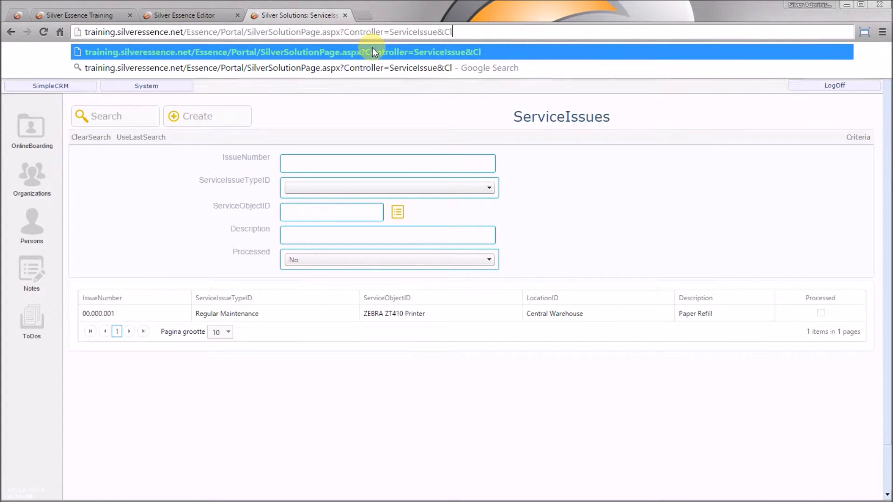
text(earDefaul)
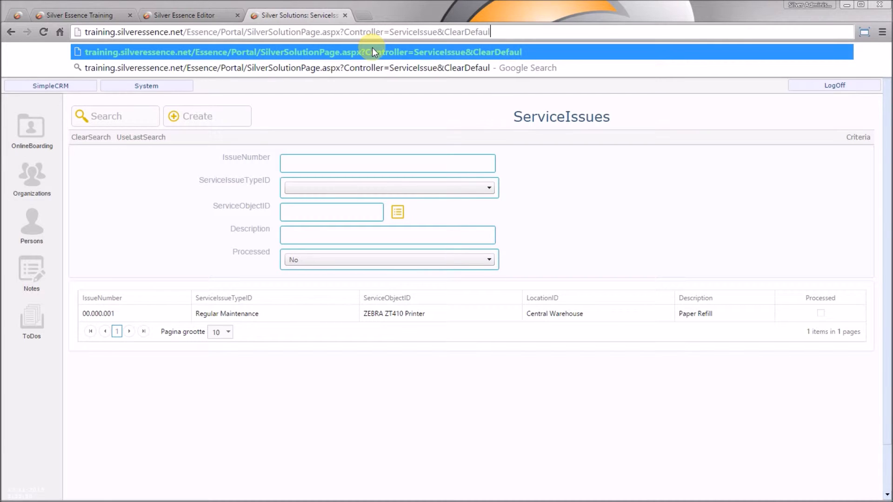
text(ts=1)
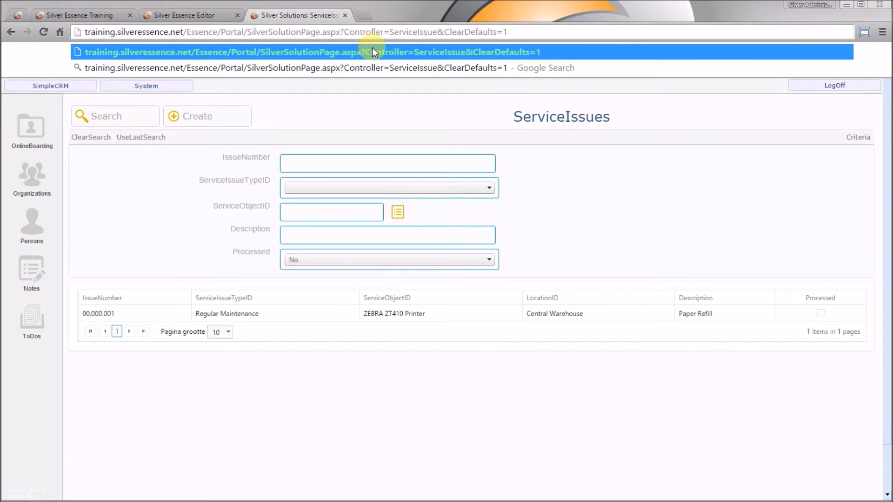
key(Return)
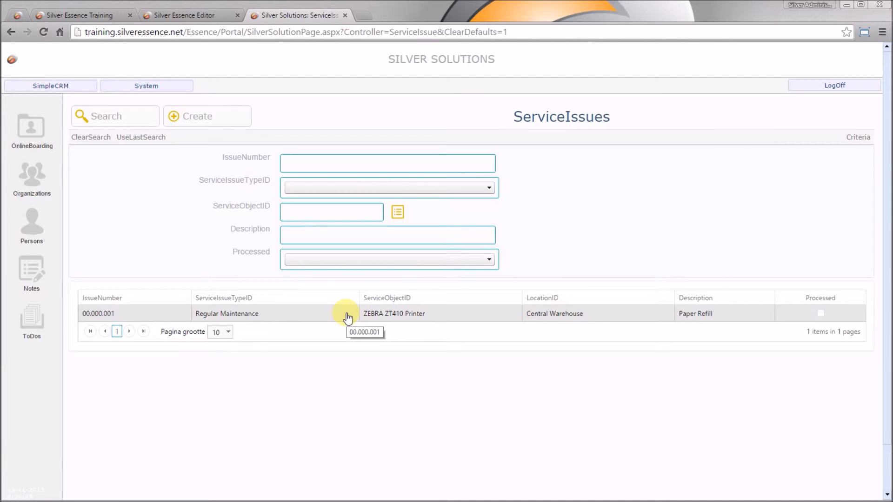
Step: View the ServiceIssue creation form's default values and cancel without creating a record
click(213, 116)
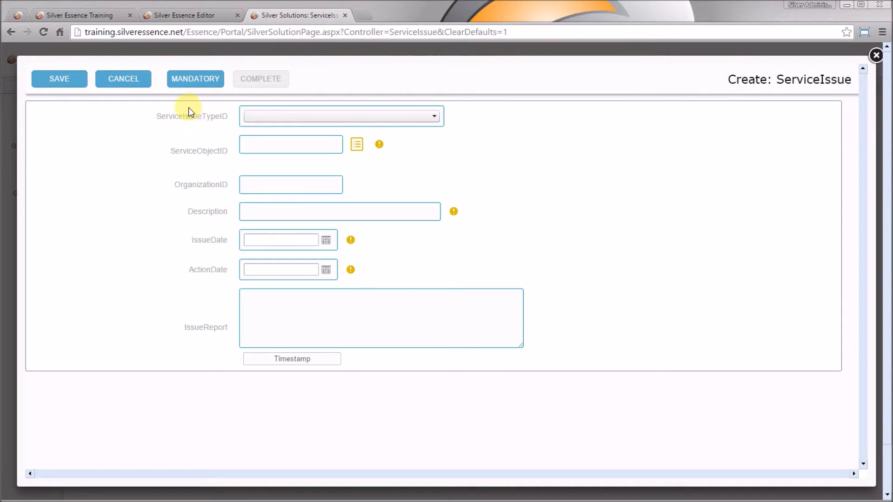
click(133, 77)
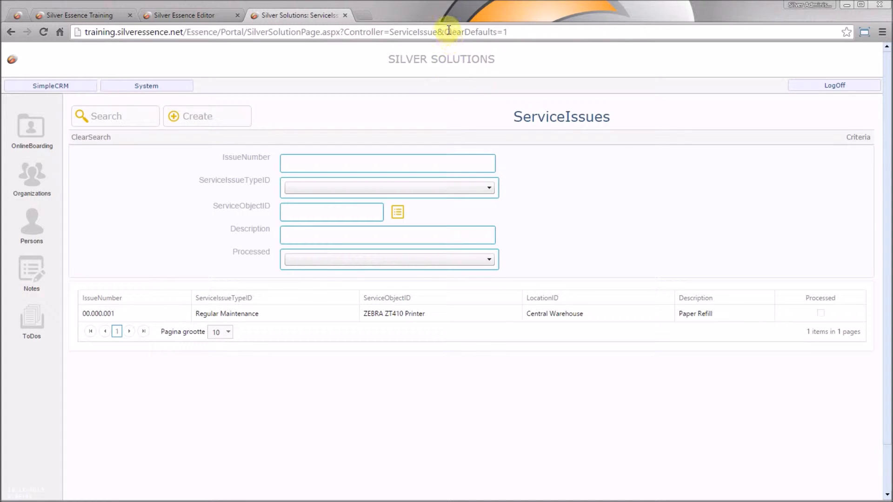
Step: Replace the ClearDefaults parameter in the ServiceIssue page address with AddNew=1 and load it
drag(445, 31, 658, 30)
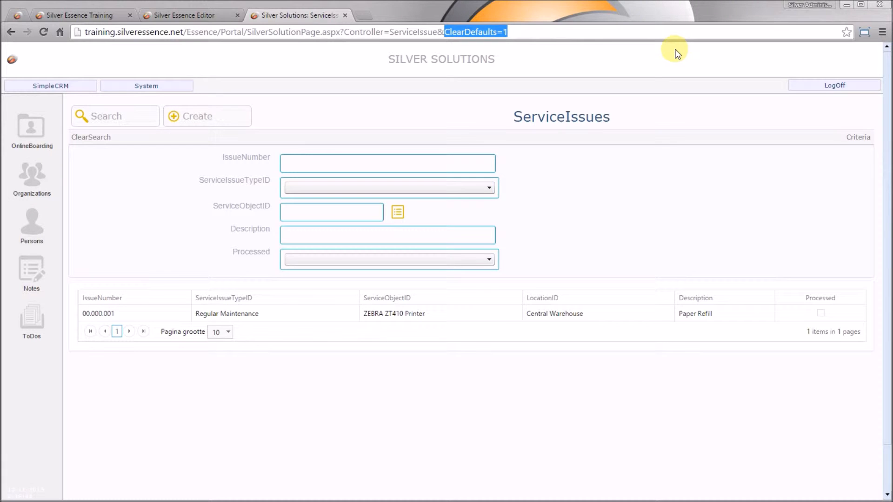
text(AddNew)
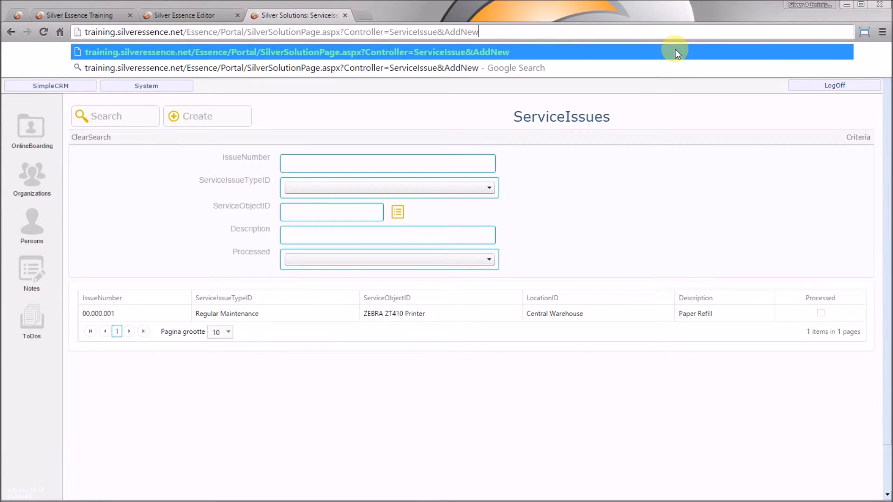
text(=1)
key(Return)
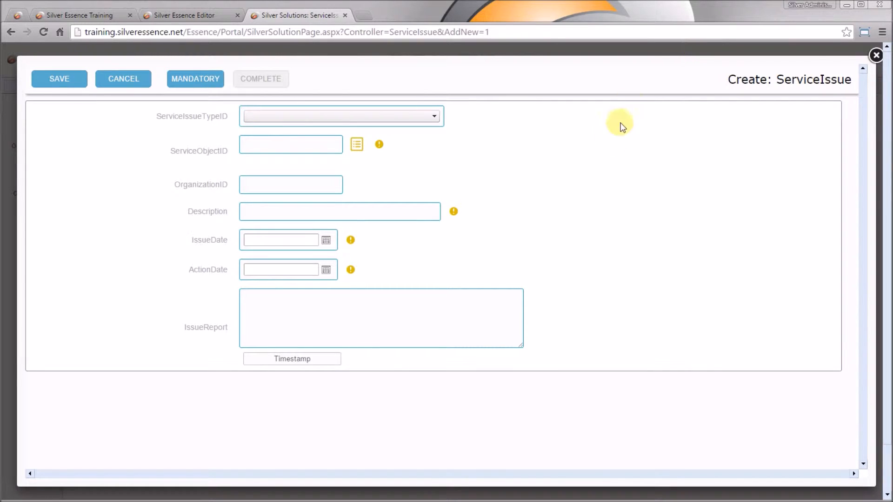
Step: Fill in the new service issue with type Preventive Maintenance, service object ZEBRA ZT410 Printer and description "Add toner"
click(427, 123)
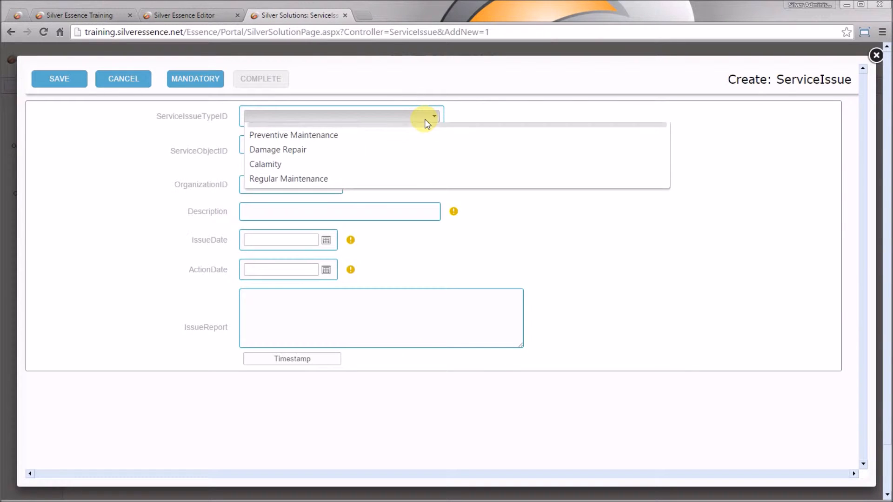
click(382, 147)
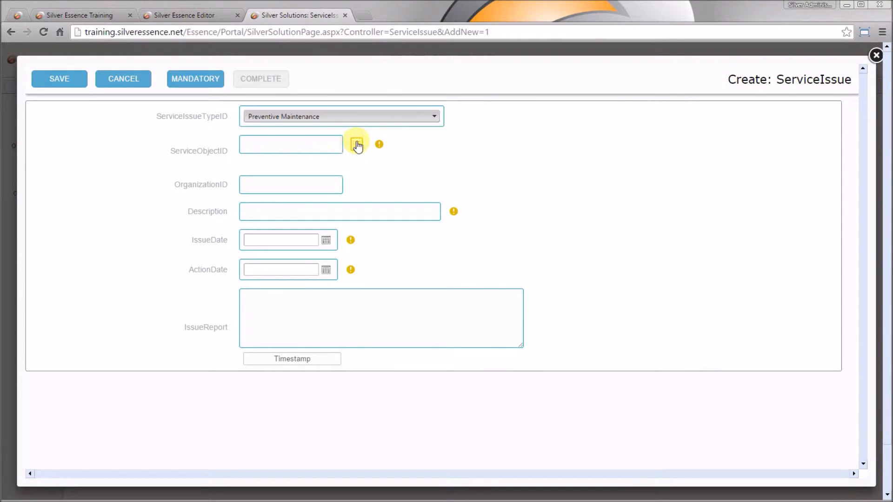
click(357, 145)
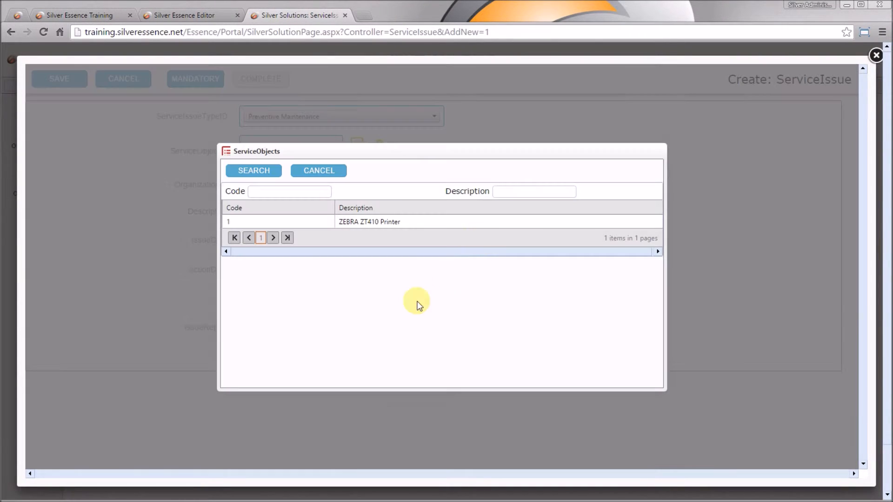
click(373, 222)
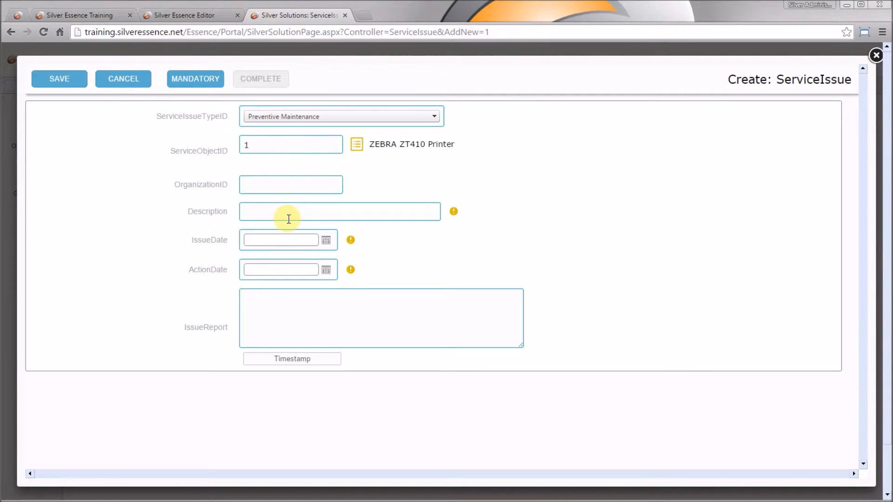
click(290, 215)
text(A)
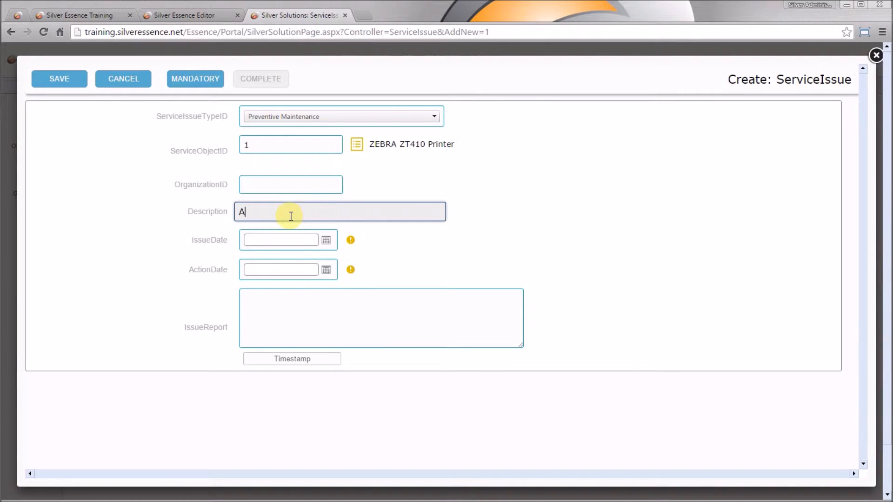
text(dd toner)
key(Tab)
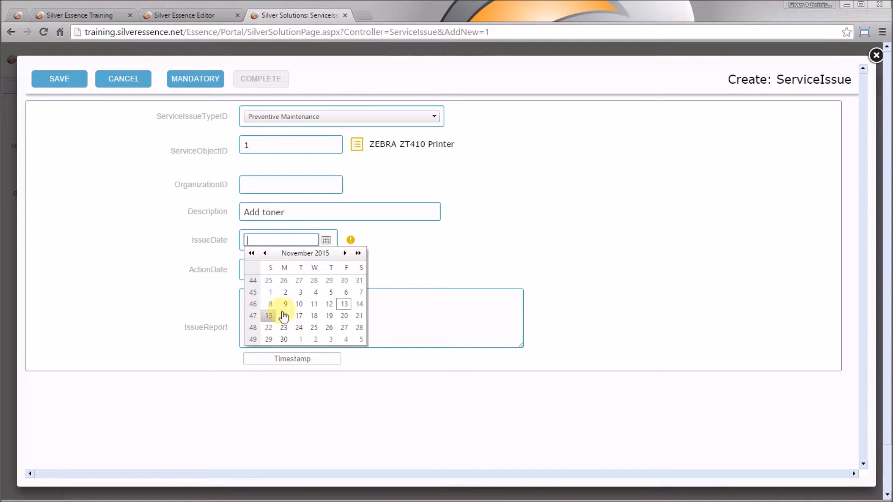
Step: Set IssueDate to 13-11-2015 and ActionDate to 19-11-2015, timestamp the IssueReport and save the service issue
click(344, 304)
click(327, 271)
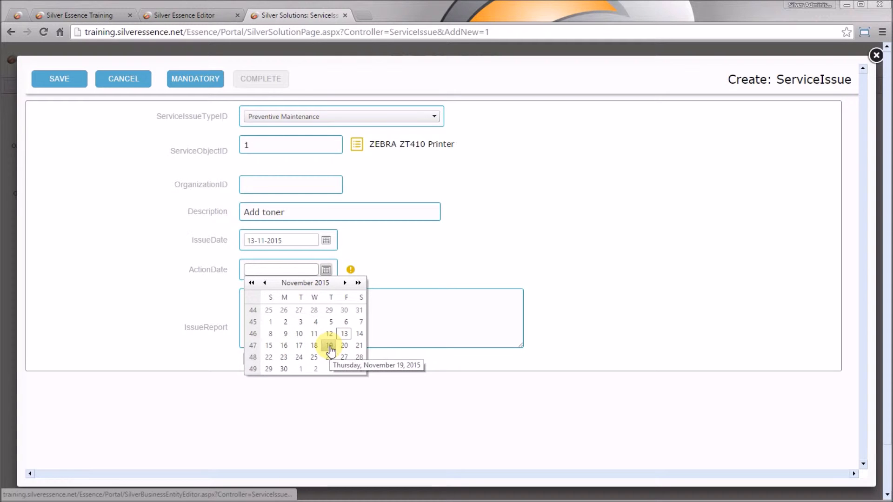
click(330, 346)
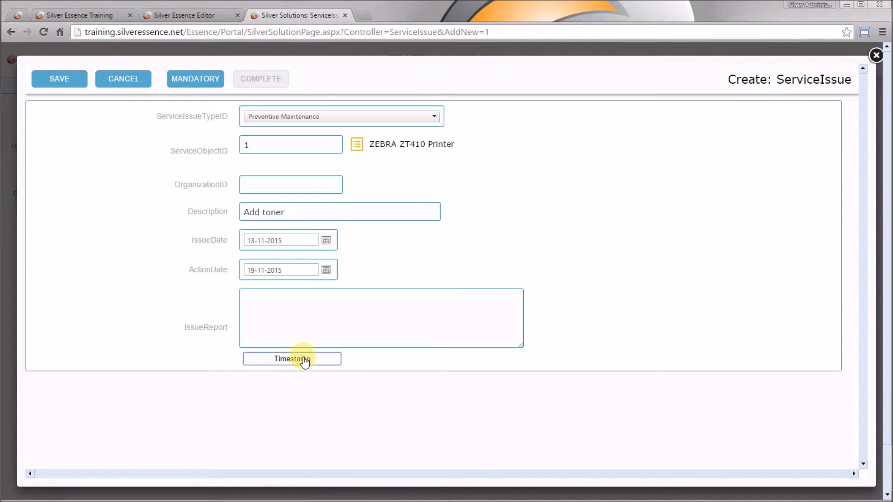
click(305, 359)
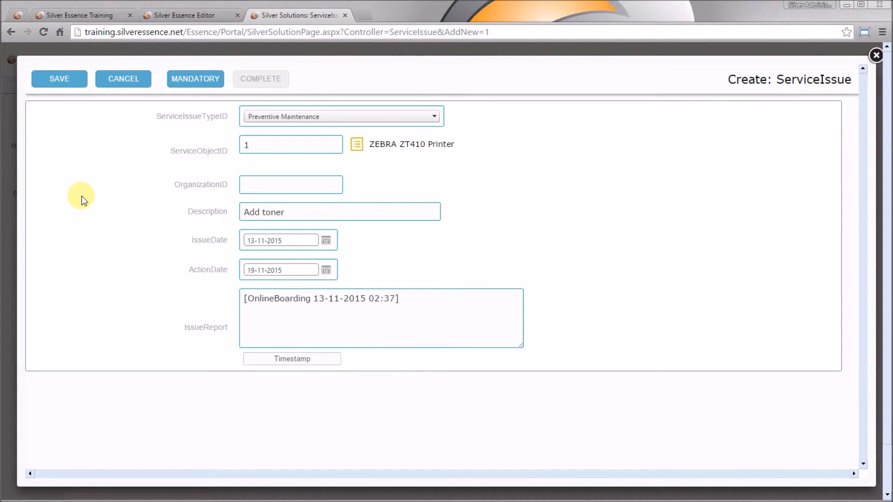
click(61, 79)
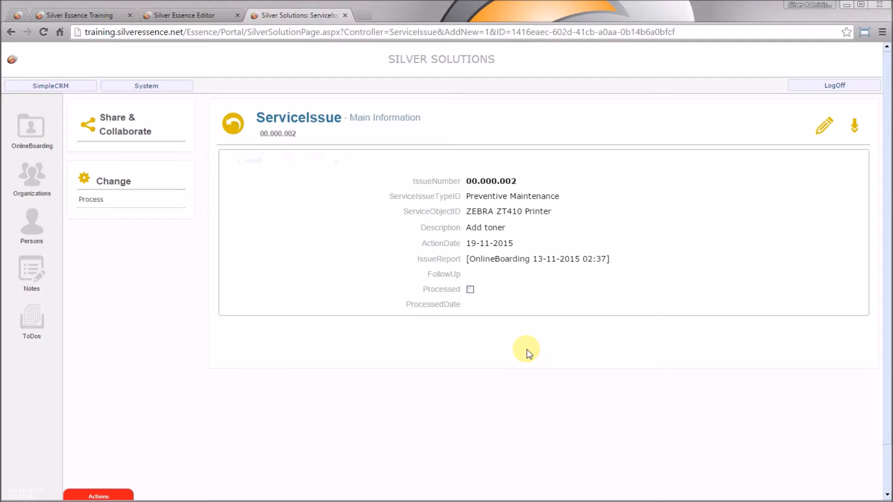
Step: Return to the ServiceIssues list and search it by Description for "paper"
click(245, 133)
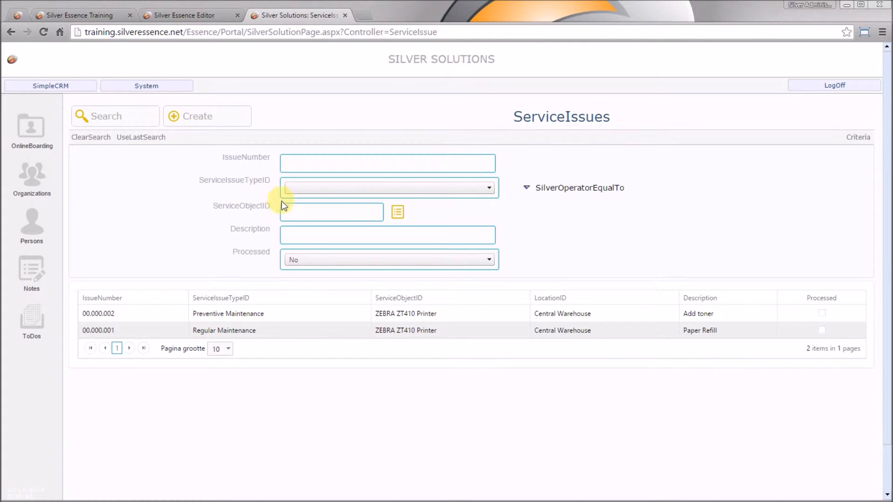
click(288, 240)
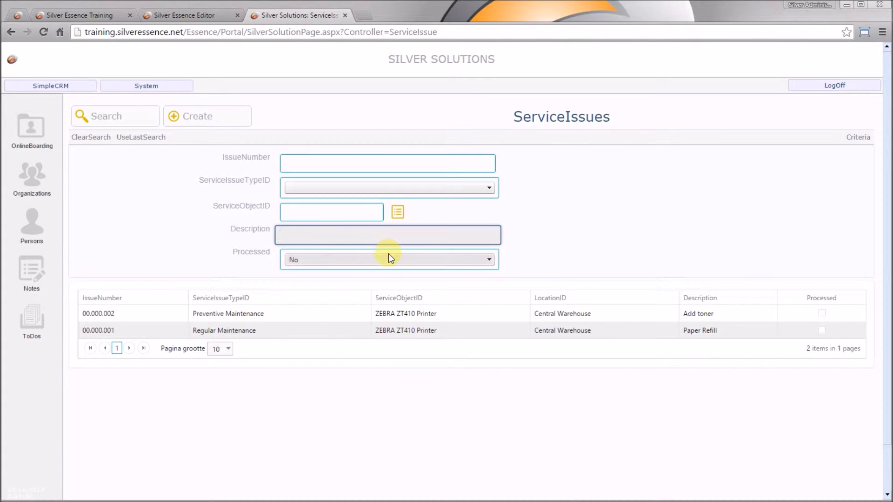
text(paper)
key(Return)
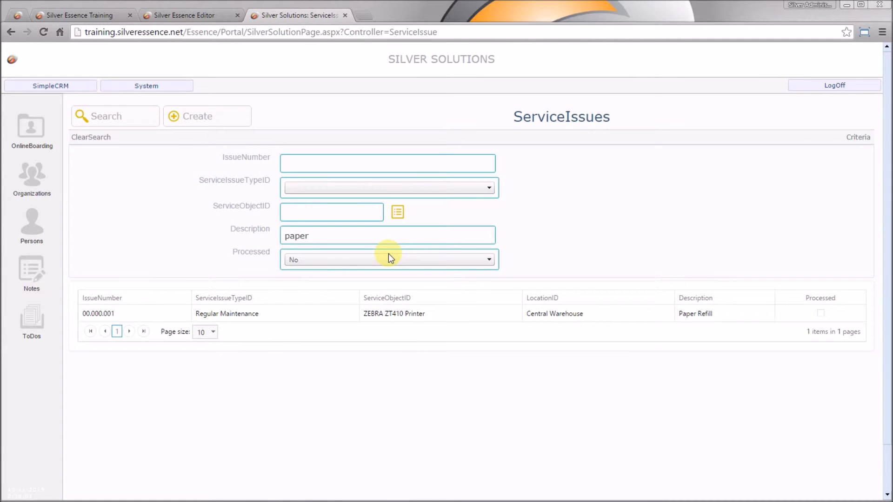
Step: Change the ServiceIssues search to look for "toner" in the Description
drag(326, 235, 263, 238)
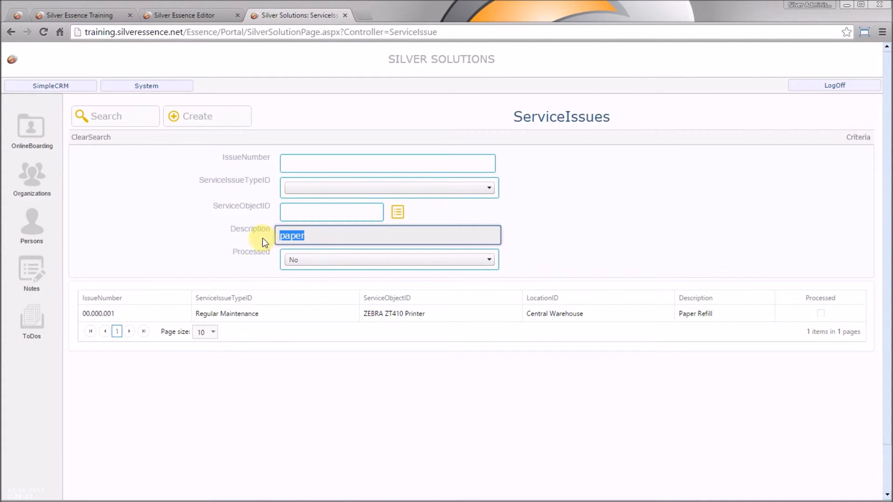
text(toner)
key(Return)
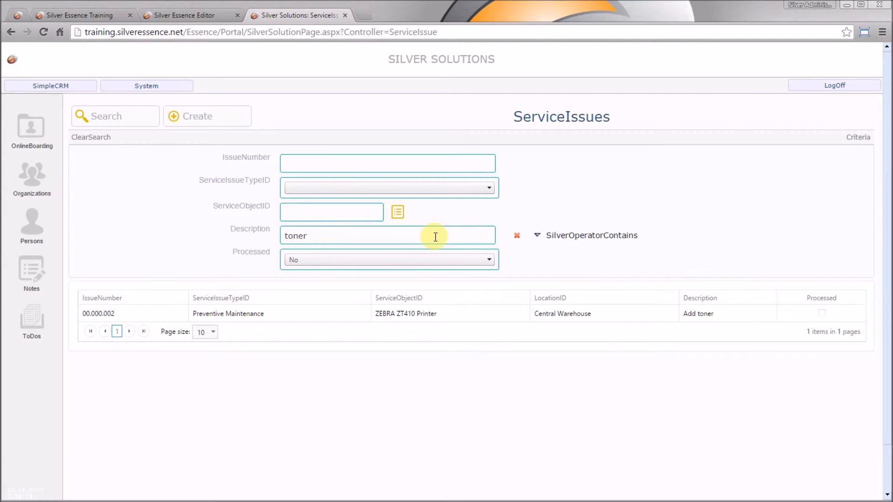
Step: Append &Description=ton to the ServiceIssue page address, load it and check the Description search criterion
click(456, 31)
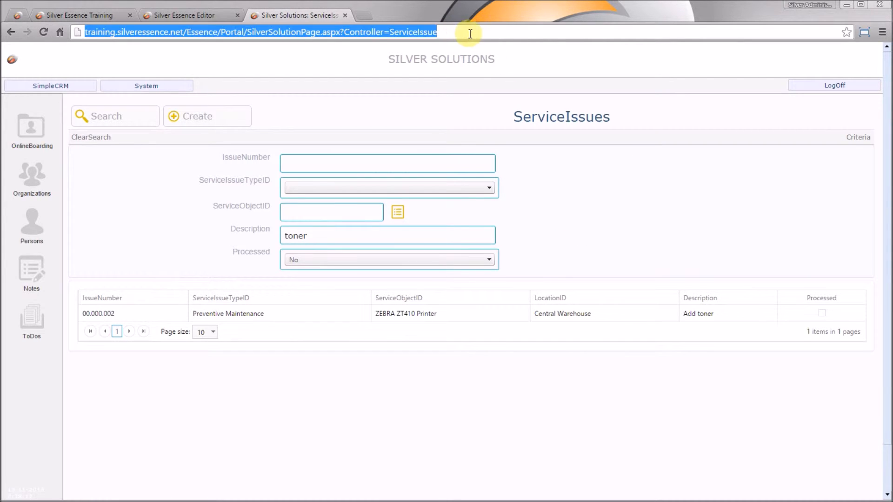
click(535, 31)
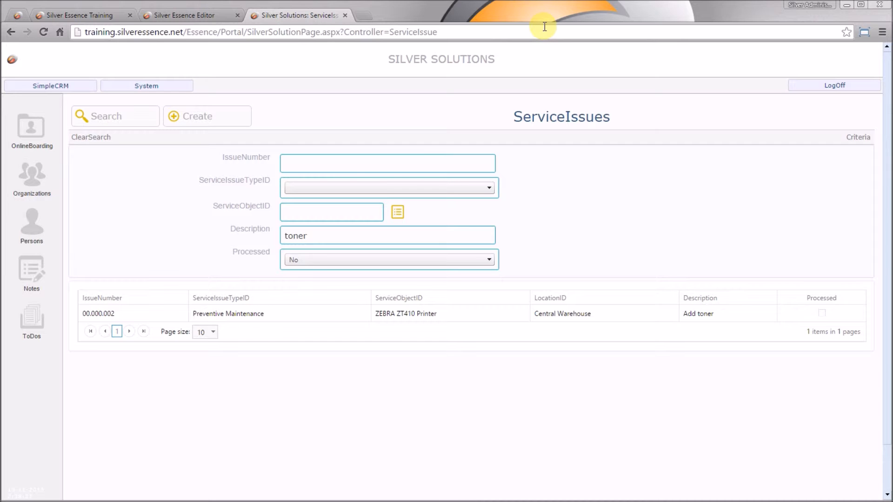
text(&)
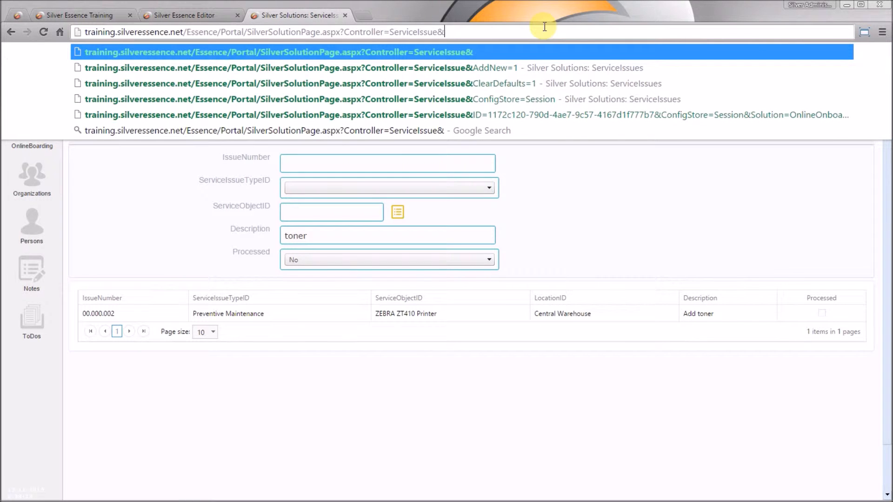
text(Description)
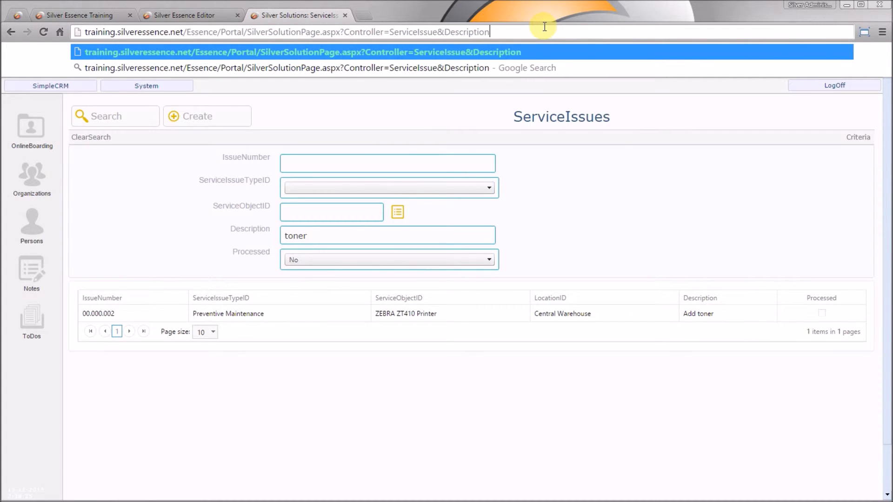
text(=ton)
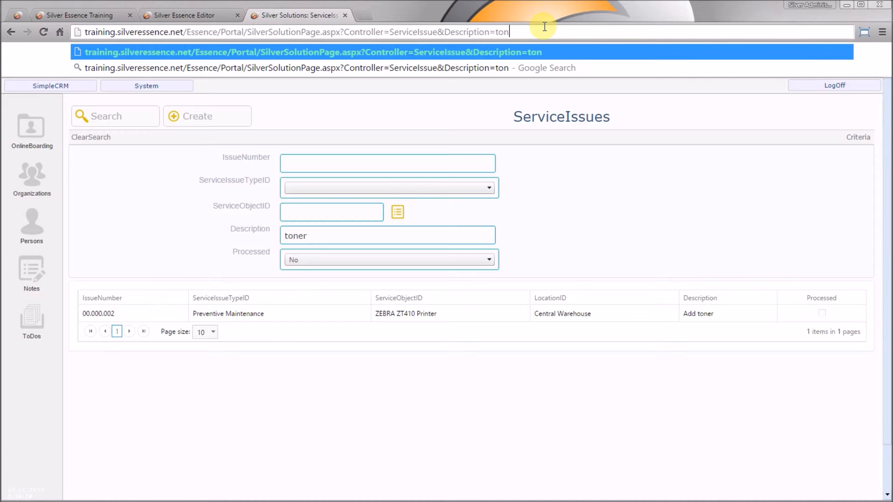
key(Return)
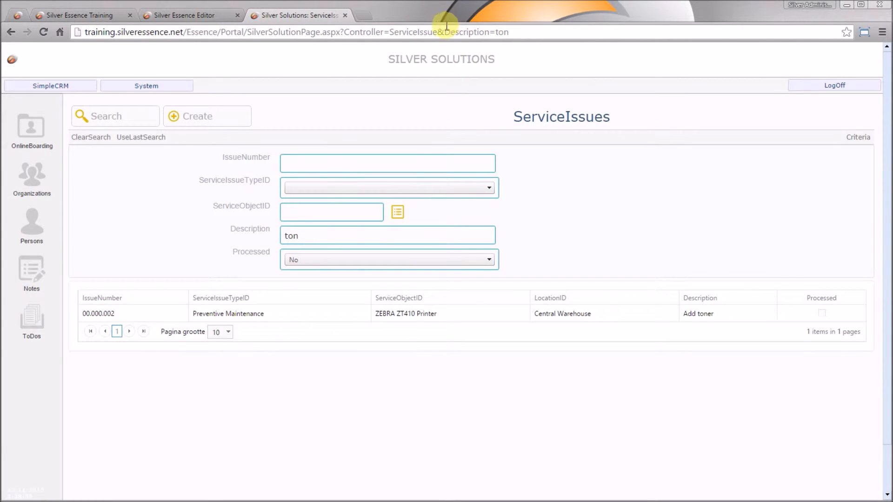
click(293, 235)
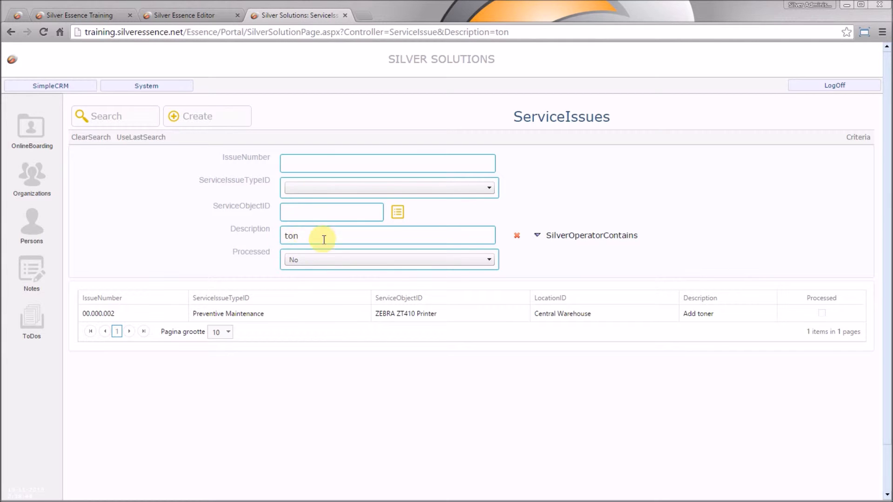
Step: Insert the |NE operator after Description in the page address, load it and check the resulting search criterion
click(490, 32)
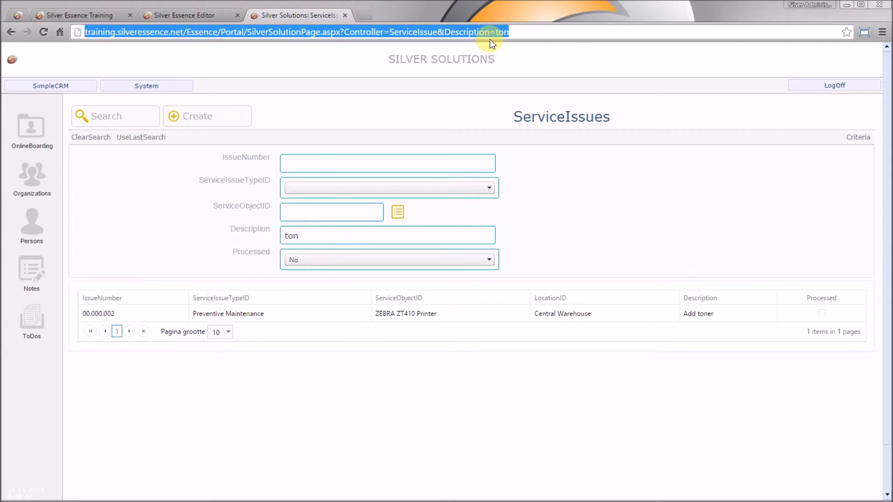
click(489, 33)
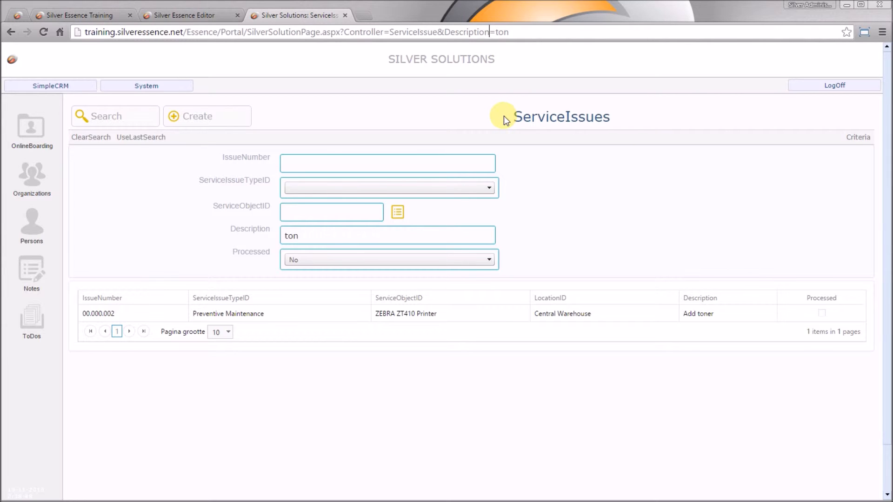
text(|)
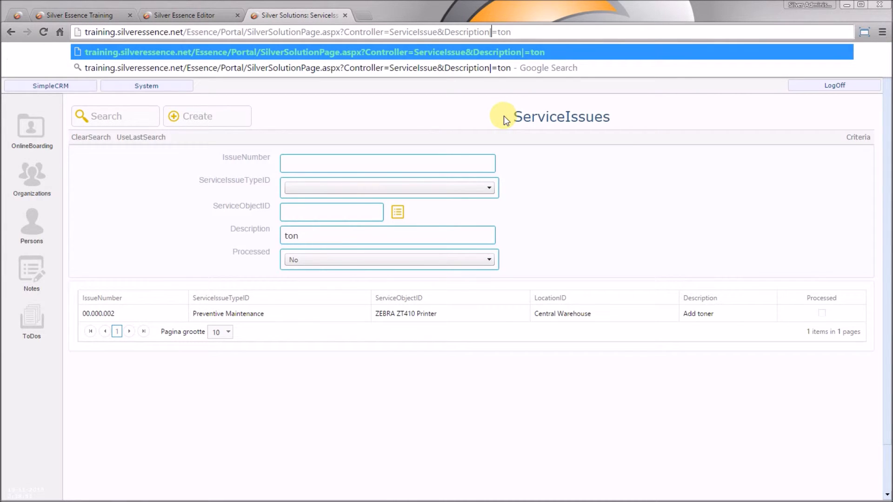
text(NE)
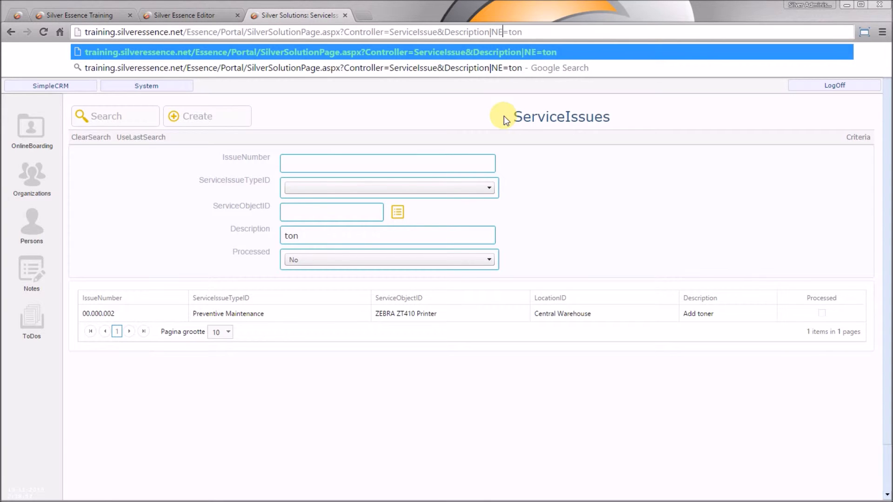
key(Return)
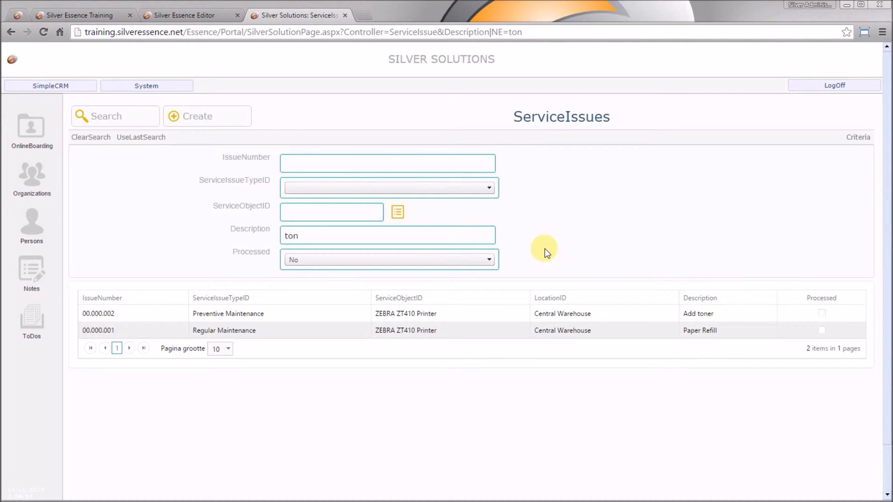
mouse_move(545, 236)
Step: Close the ServiceIssues page and add a navigate URL with controller ServiceIssue to the OpenIssues label of the ServiceObject business entity
click(345, 15)
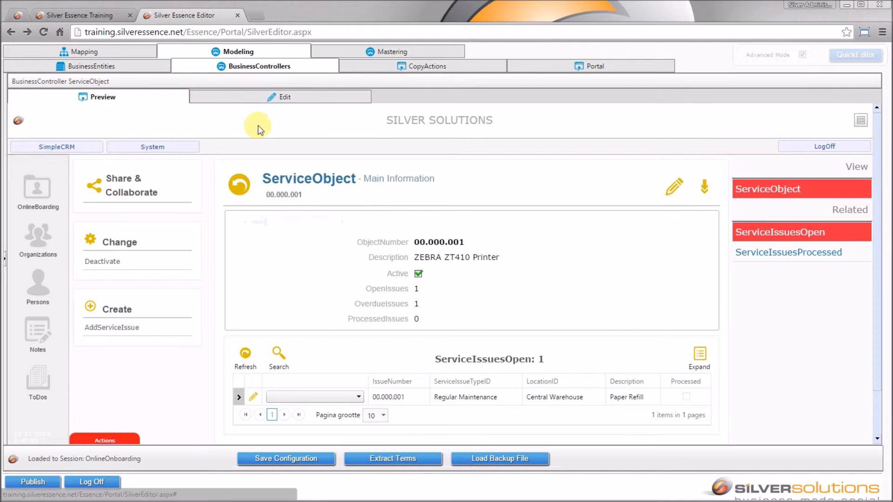
click(86, 67)
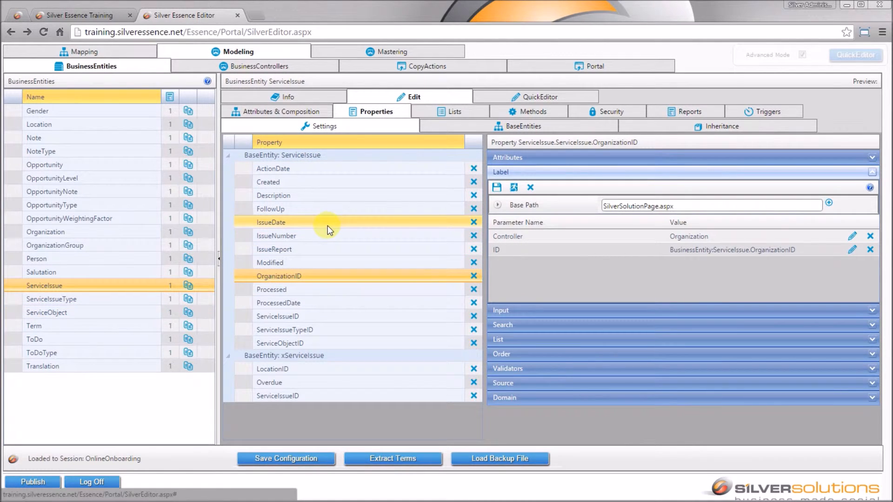
click(116, 312)
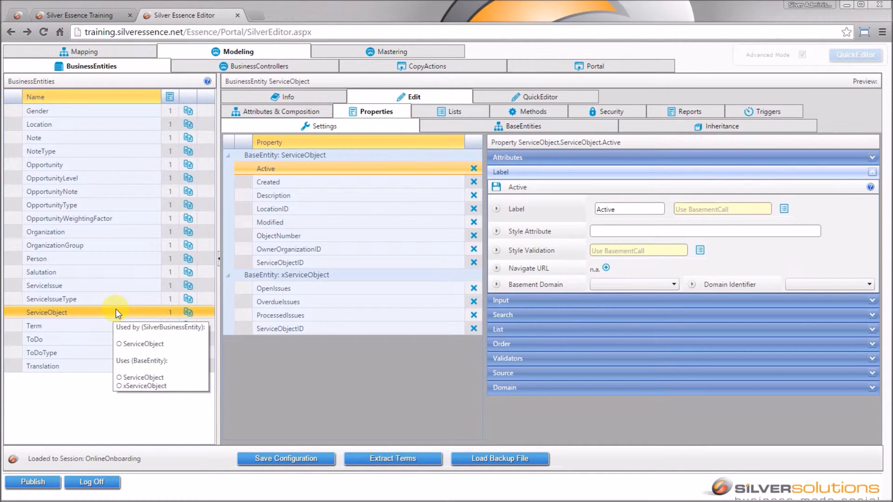
click(307, 288)
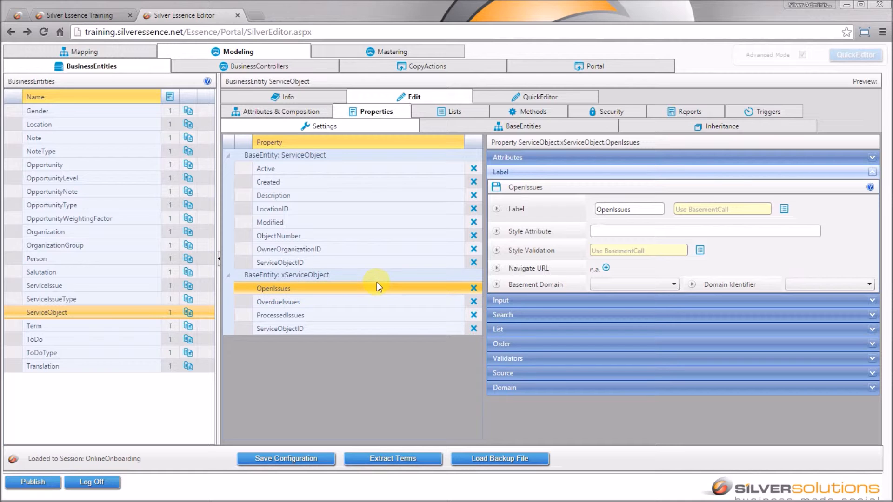
click(606, 268)
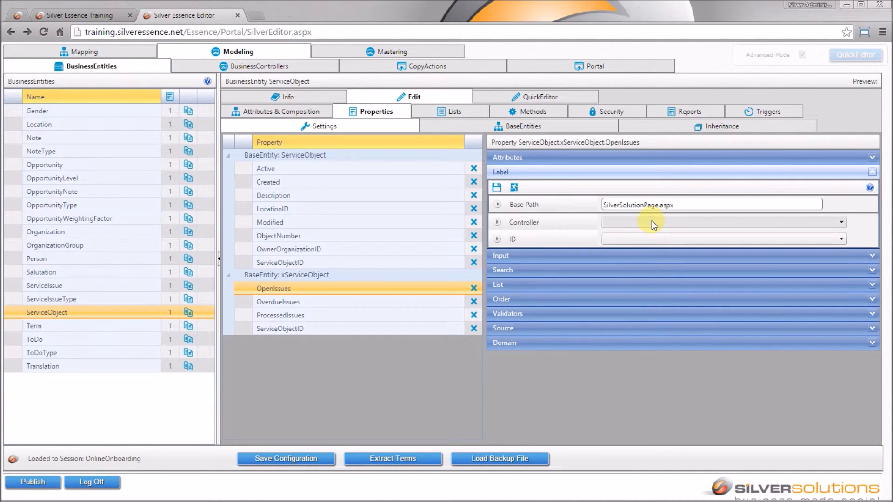
click(652, 223)
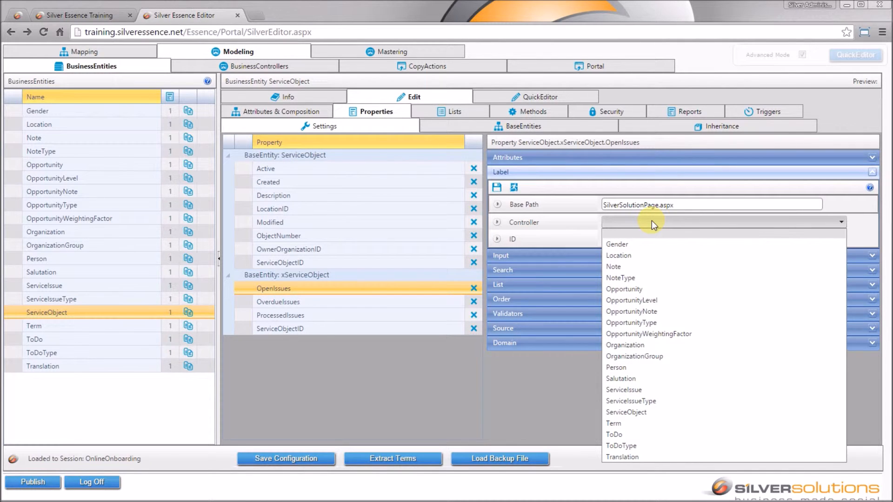
click(660, 393)
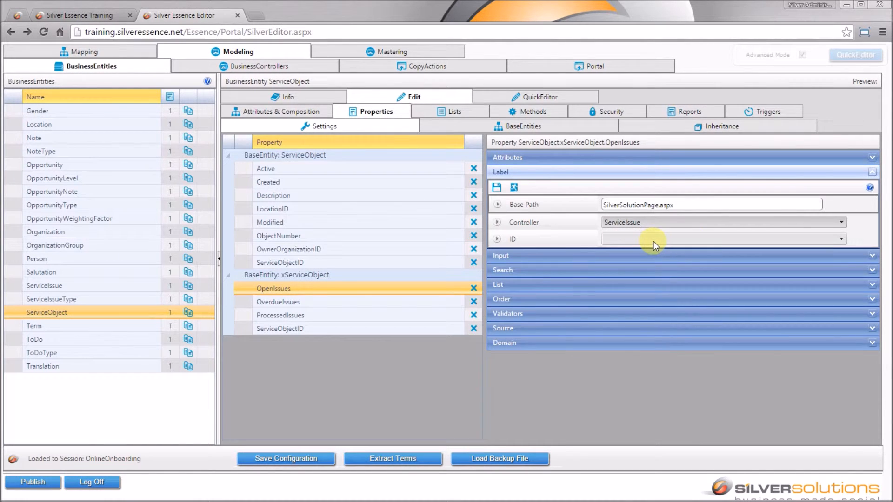
click(497, 188)
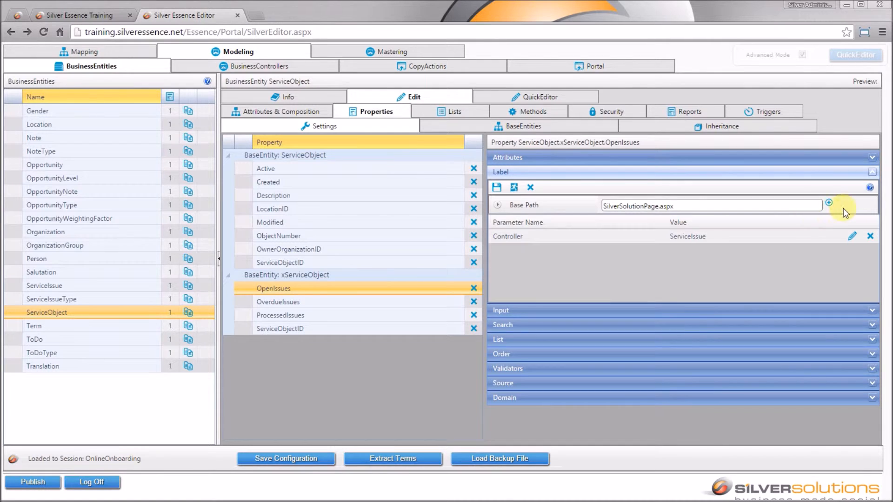
Step: Add a Processed parameter with value 0 to the OpenIssues navigate URL
click(830, 204)
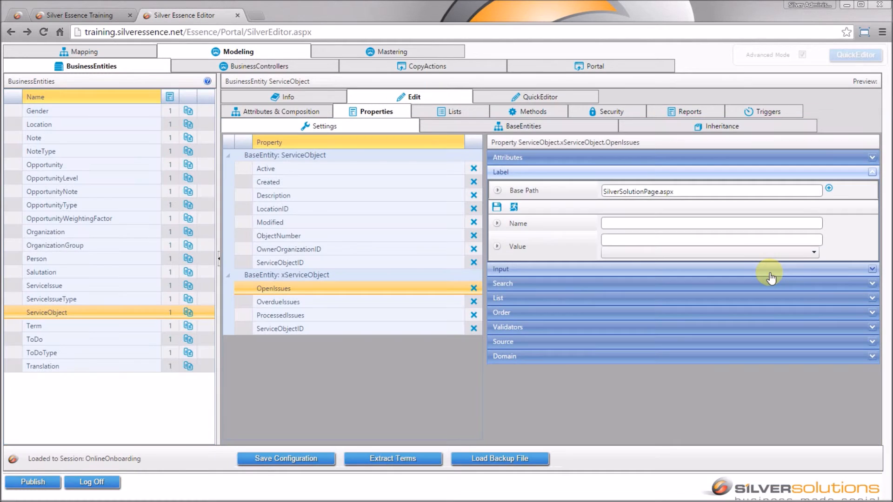
click(685, 225)
text(Processed)
key(Tab)
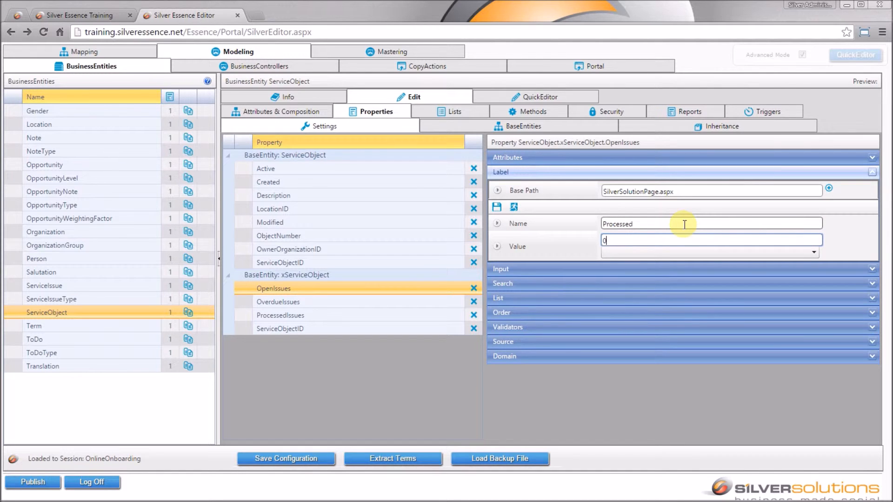
click(498, 207)
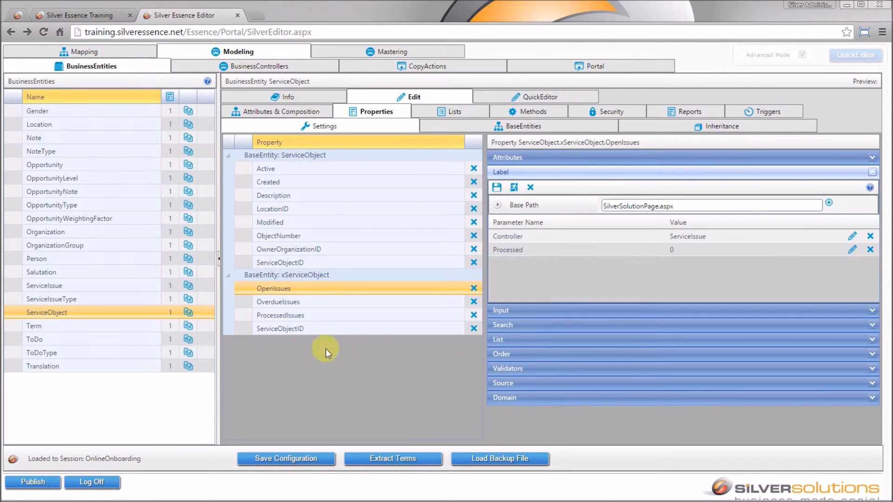
Step: Copy the navigate URL of xServiceObject.OpenIssues to the ProcessedIssues property label
click(309, 320)
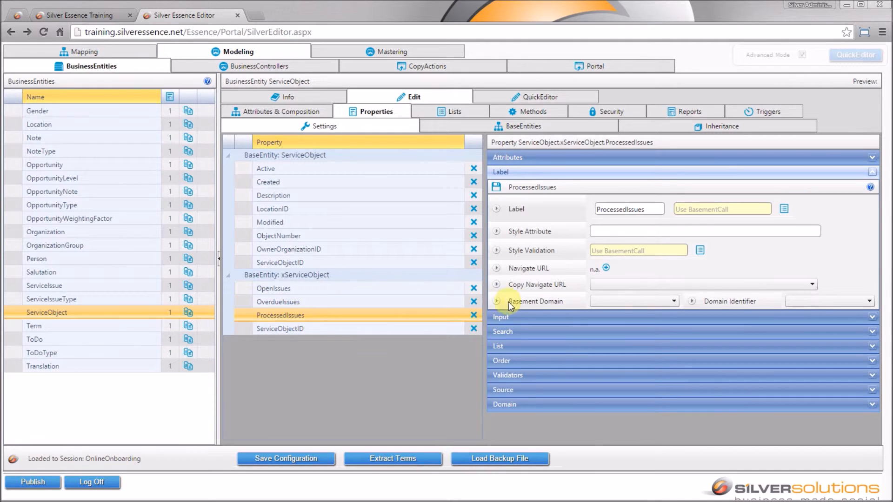
click(609, 283)
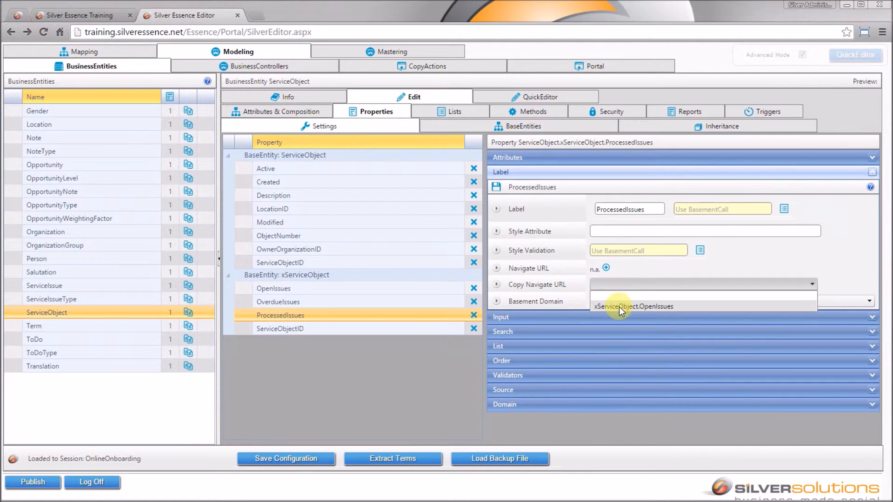
click(619, 306)
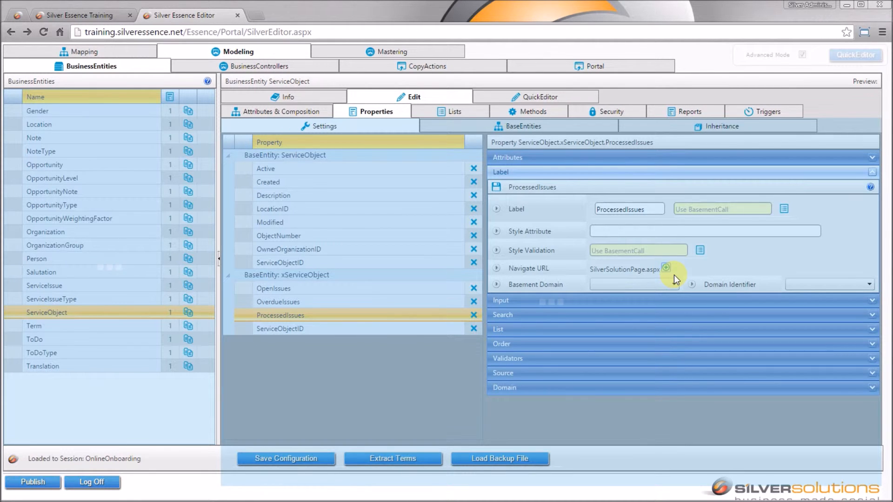
Step: Set the Processed parameter of the ProcessedIssues navigate URL to 1 and save the configuration
click(674, 275)
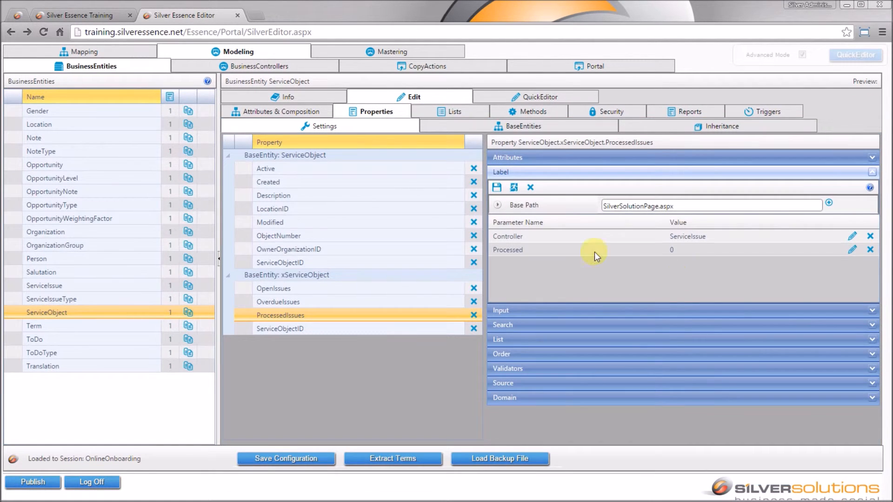
click(853, 251)
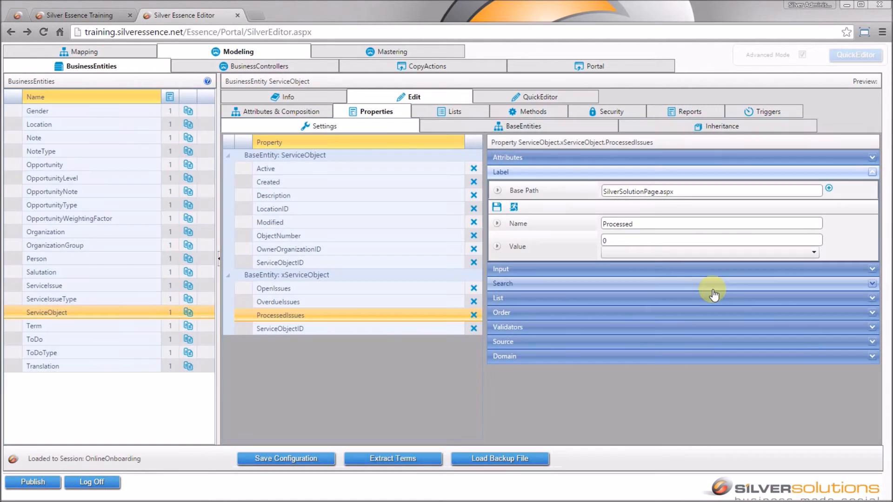
text(1)
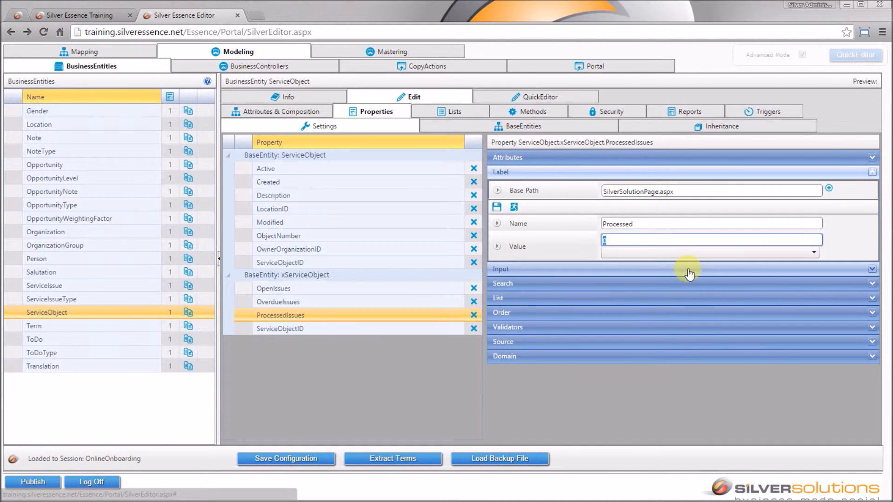
click(498, 209)
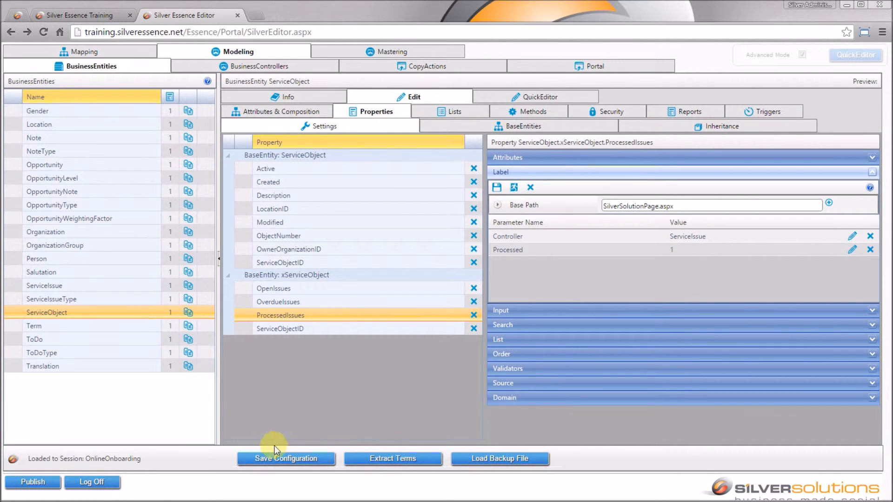
click(270, 460)
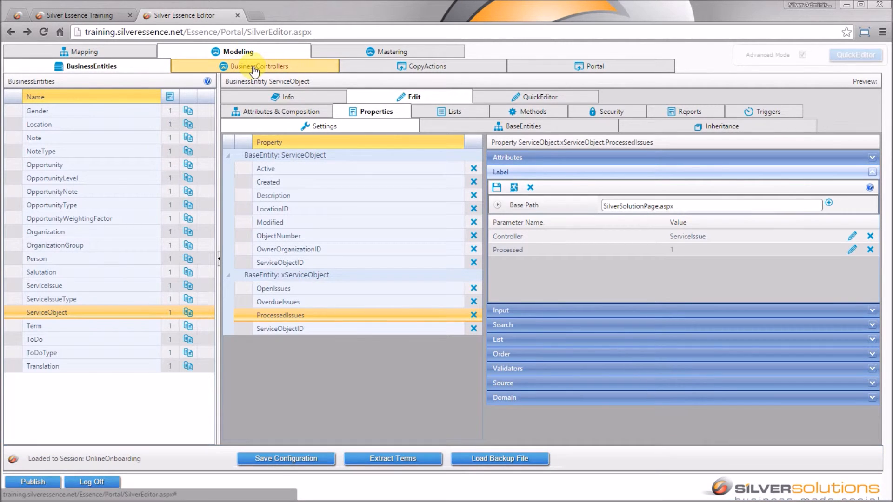
Step: Preview the ZEBRA ZT410 Printer service object and check its OpenIssues link in a separate browser tab, closing that tab when done
click(253, 66)
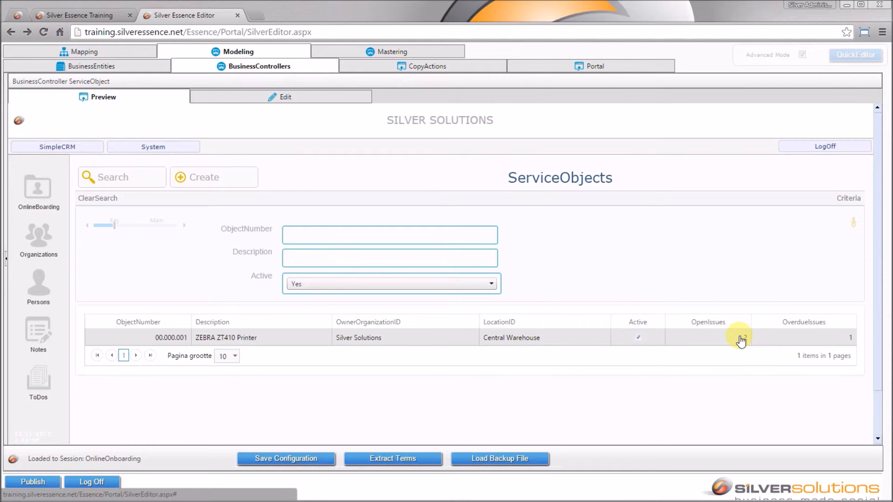
click(584, 343)
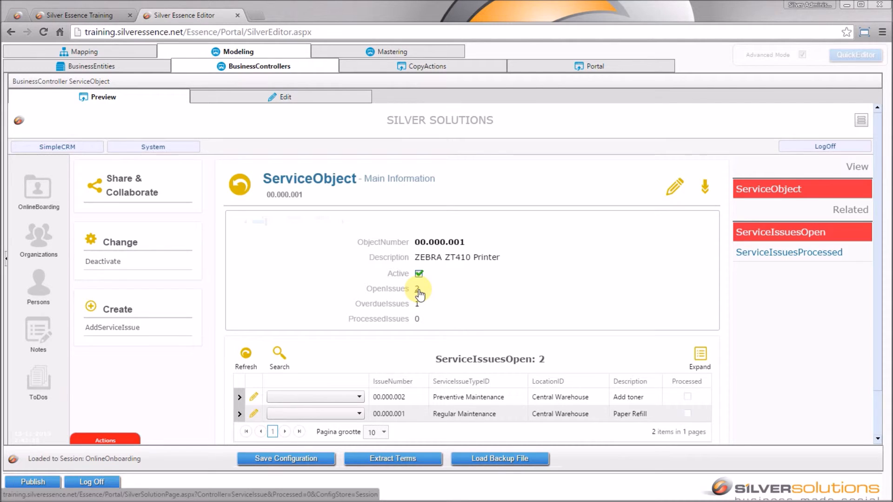
right_click(419, 293)
click(429, 297)
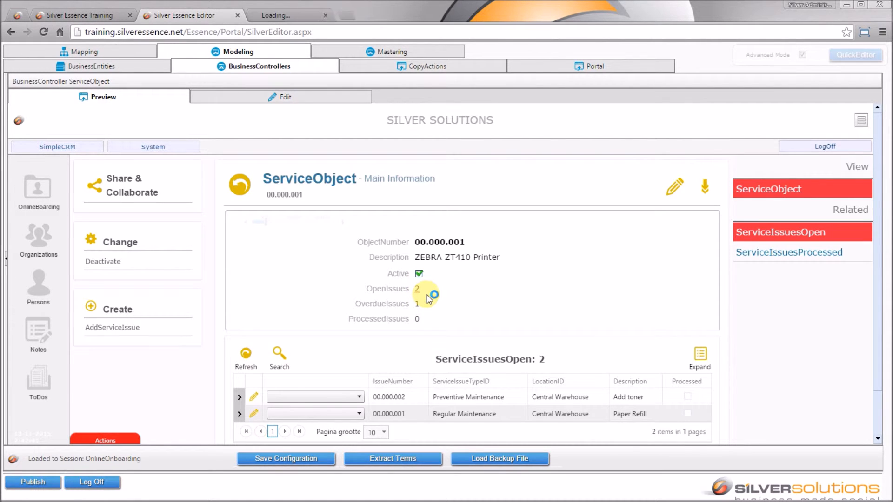
click(299, 15)
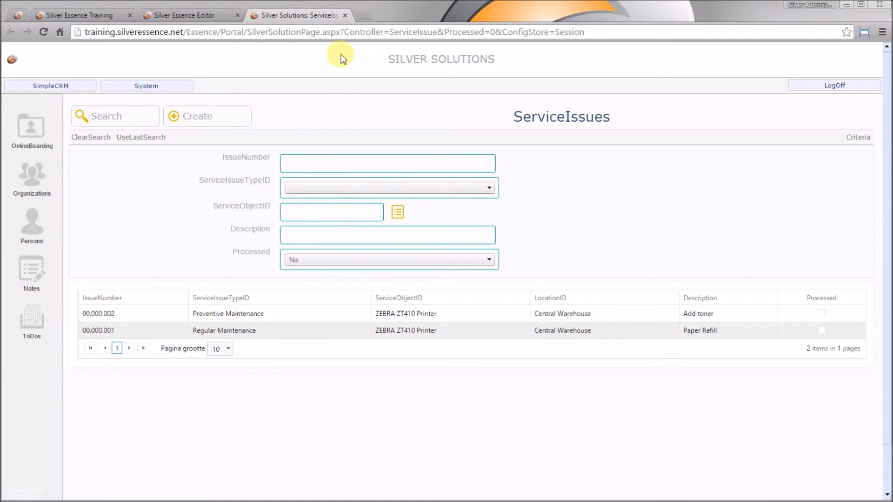
click(346, 15)
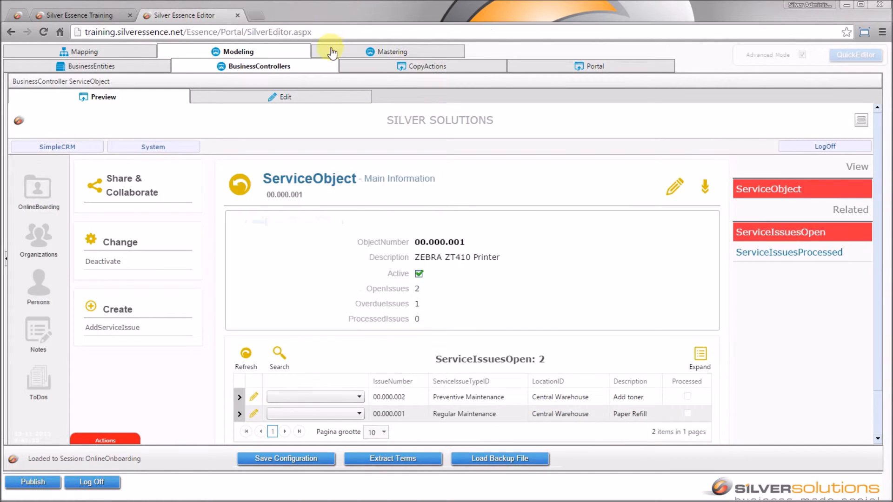
Step: Check the service object's ProcessedIssues link in a separate browser tab, closing that tab when done
right_click(417, 319)
click(447, 327)
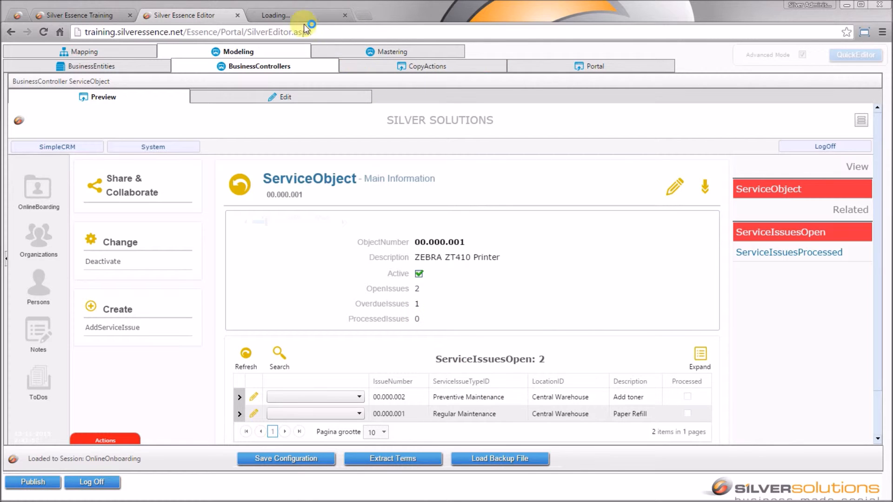
click(291, 17)
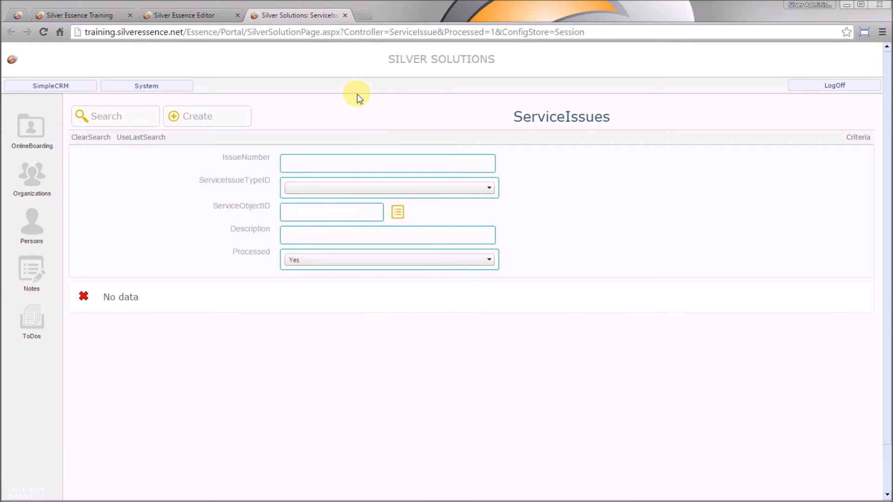
click(344, 15)
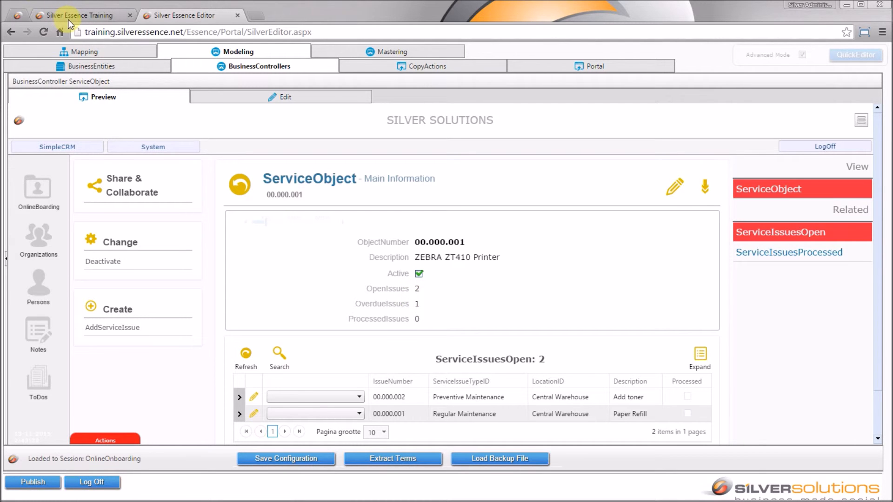
Step: Return to the ServiceObject business entity and delete the Processed parameter from the OpenIssues navigate URL
click(77, 62)
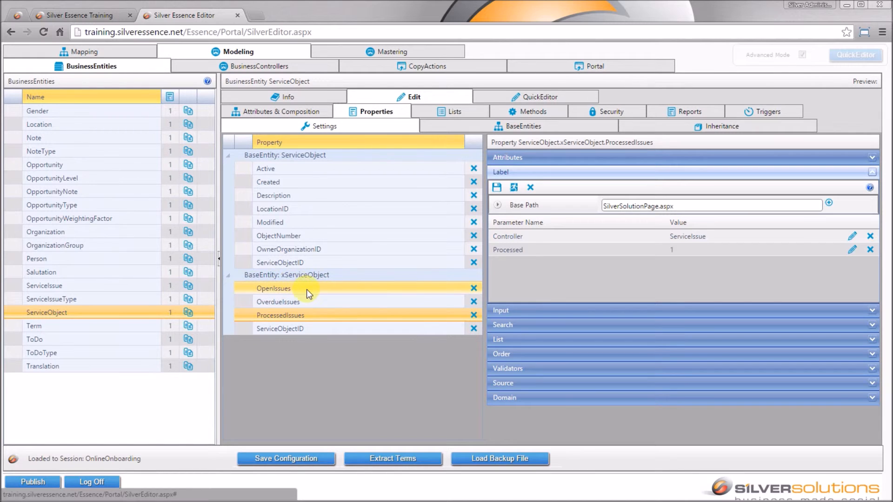
click(306, 290)
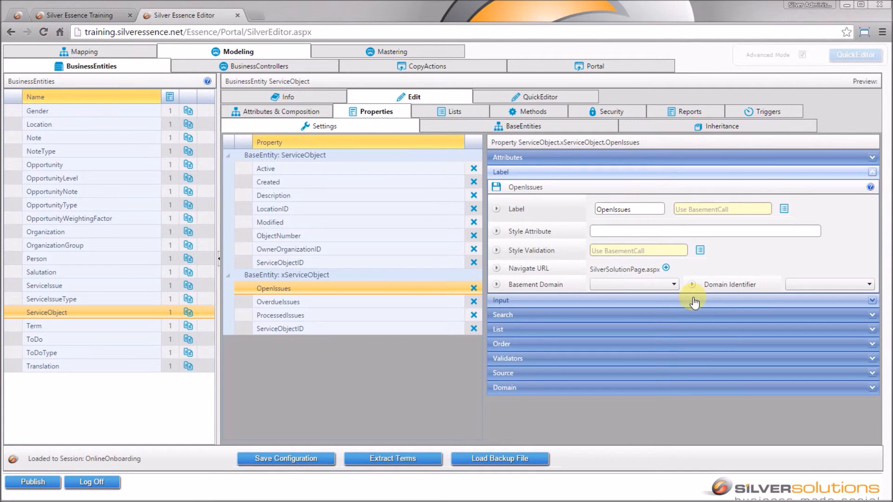
click(667, 269)
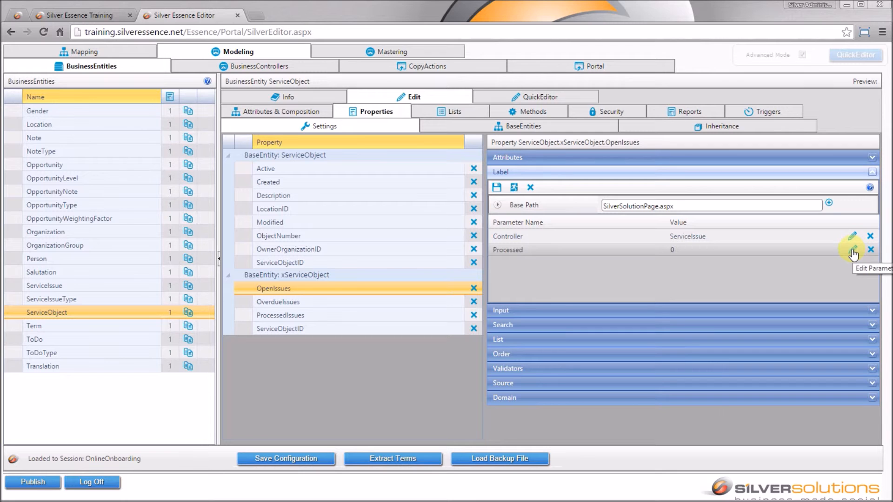
click(870, 250)
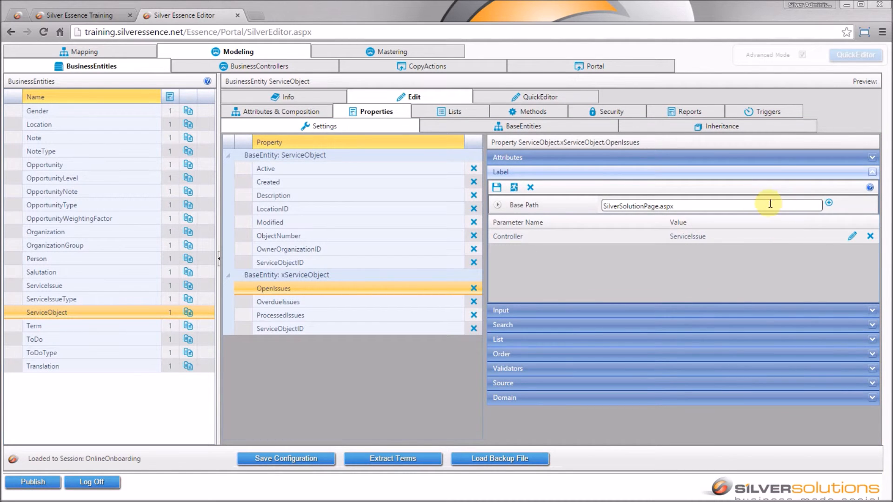
Step: Add an AddNew parameter with value 1 to the OpenIssues navigate URL
click(831, 204)
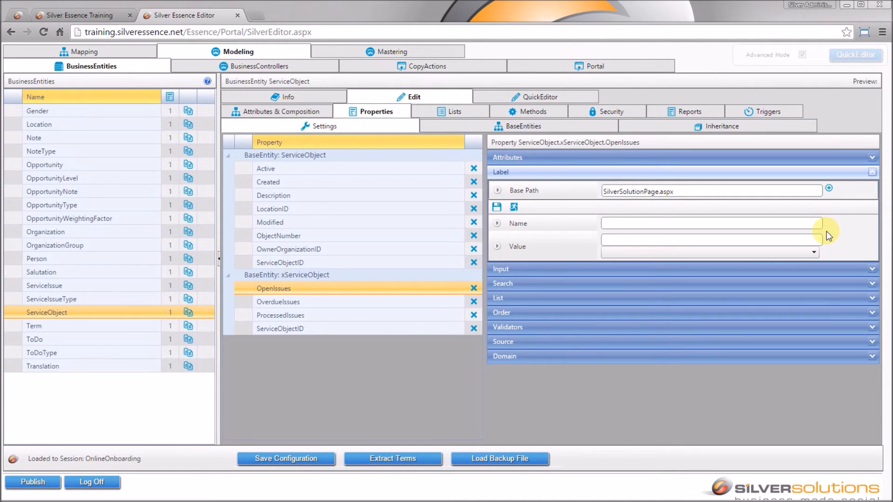
click(786, 223)
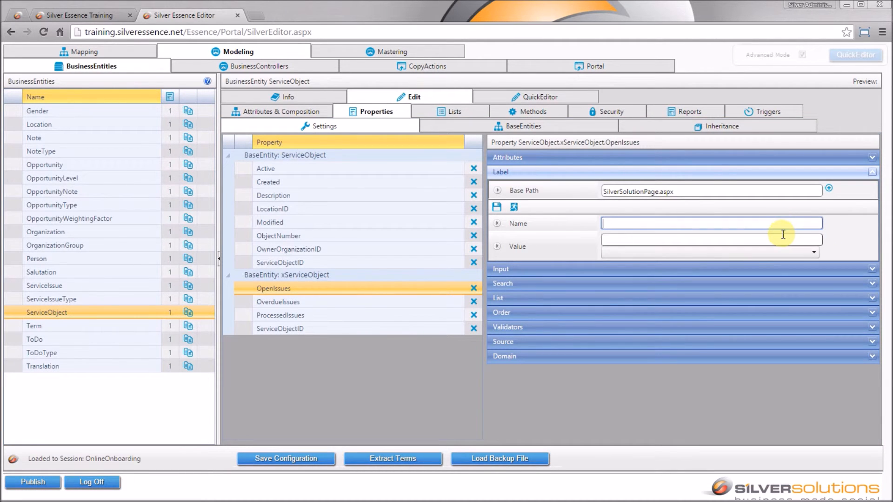
text(AddNew)
key(Tab)
text(1)
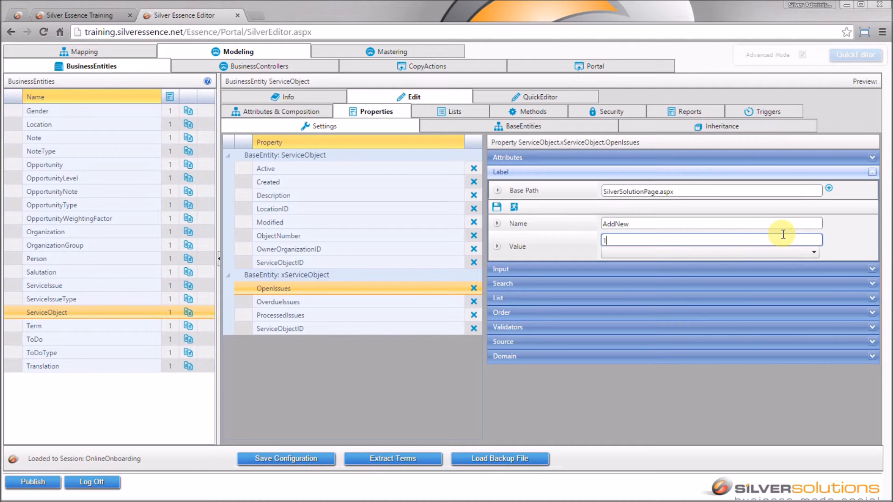
click(496, 209)
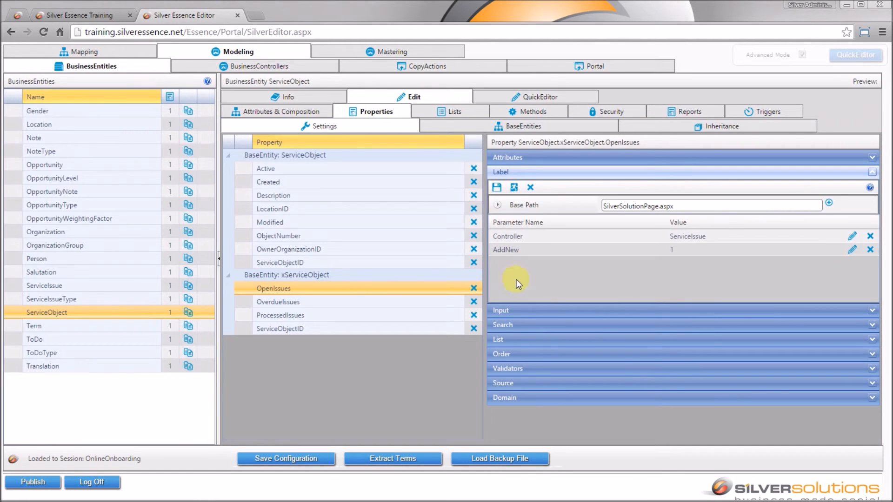
Step: Save the configuration, return to the ServiceObject controller preview and reload its frame
click(278, 459)
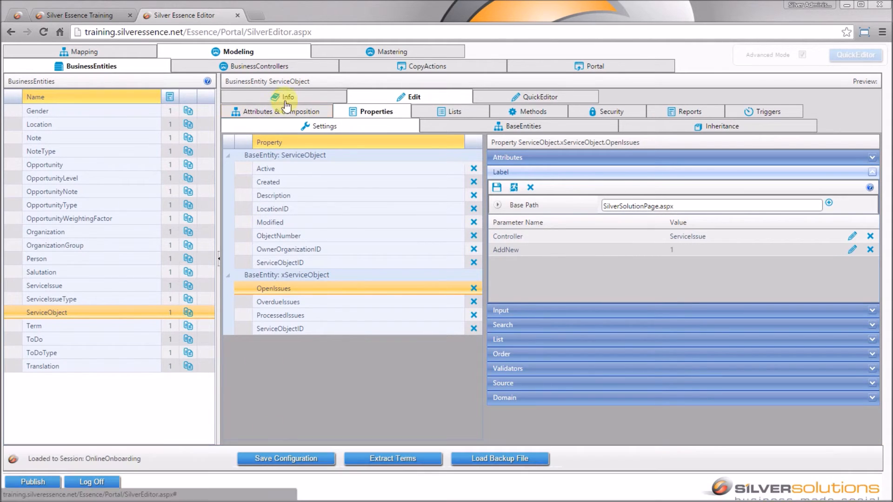
click(280, 67)
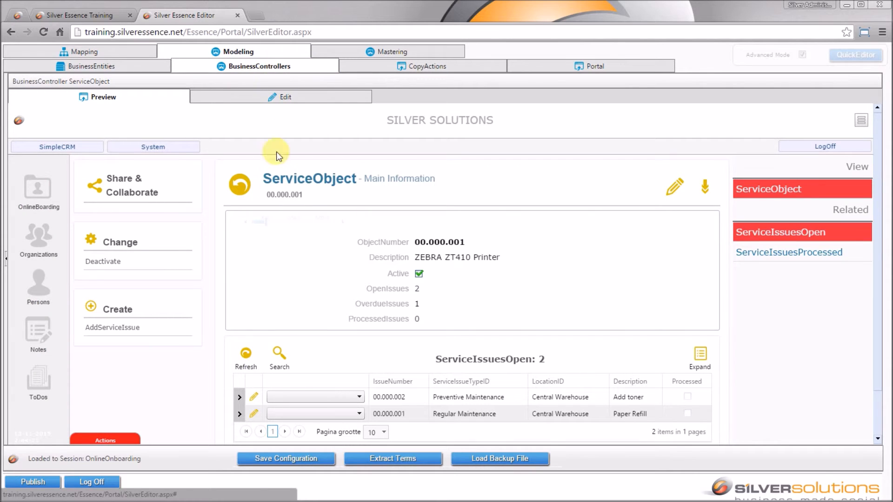
right_click(283, 279)
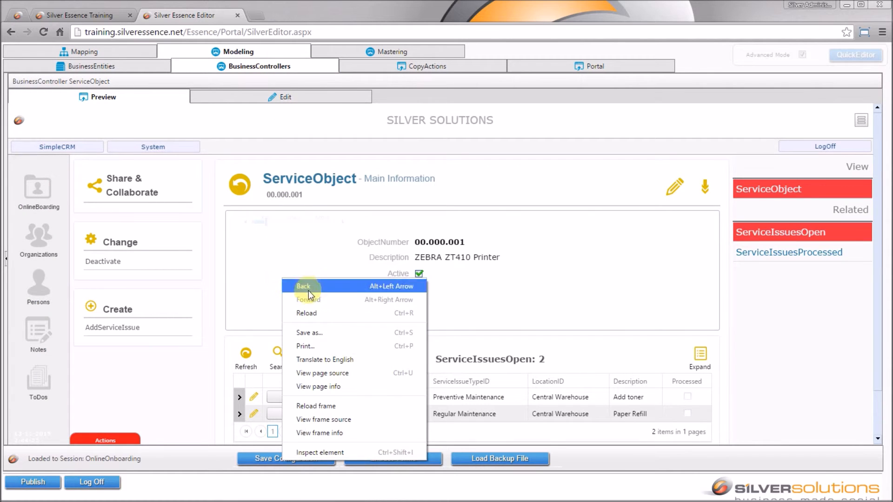
click(328, 400)
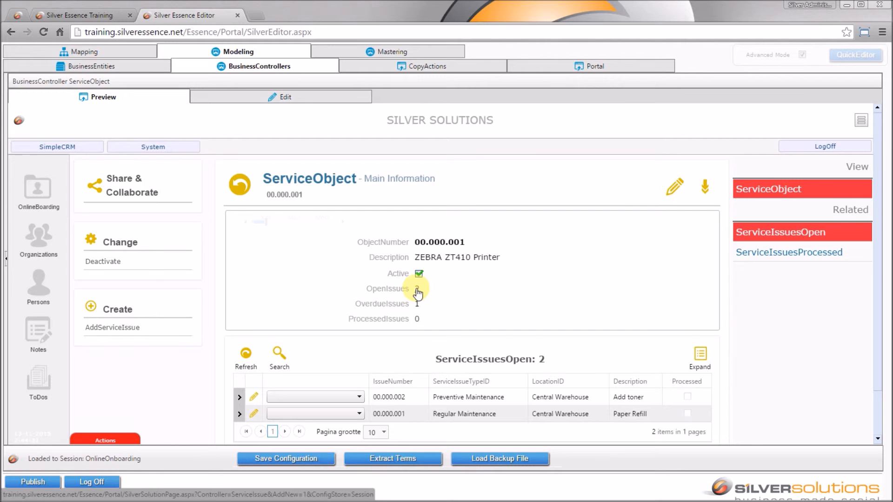
Step: Test the OpenIssues link of the ZEBRA ZT410 Printer, cancel the service issue creation form and go back to the service object
click(417, 292)
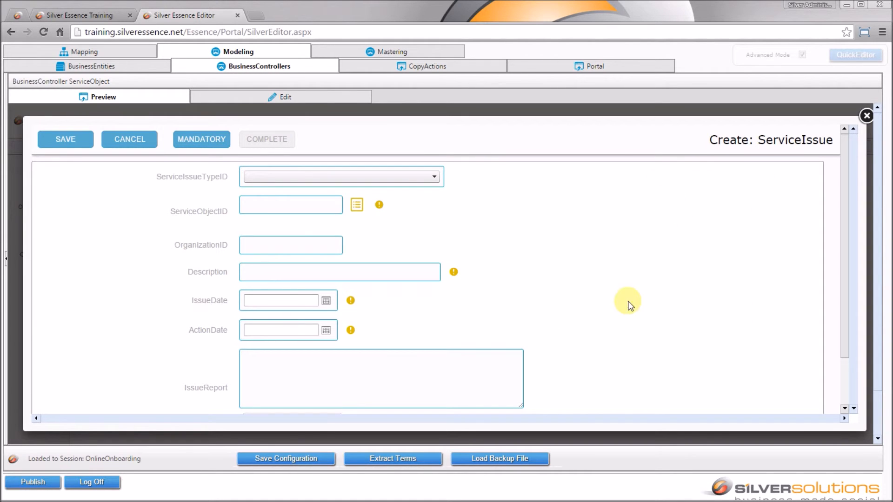
click(131, 140)
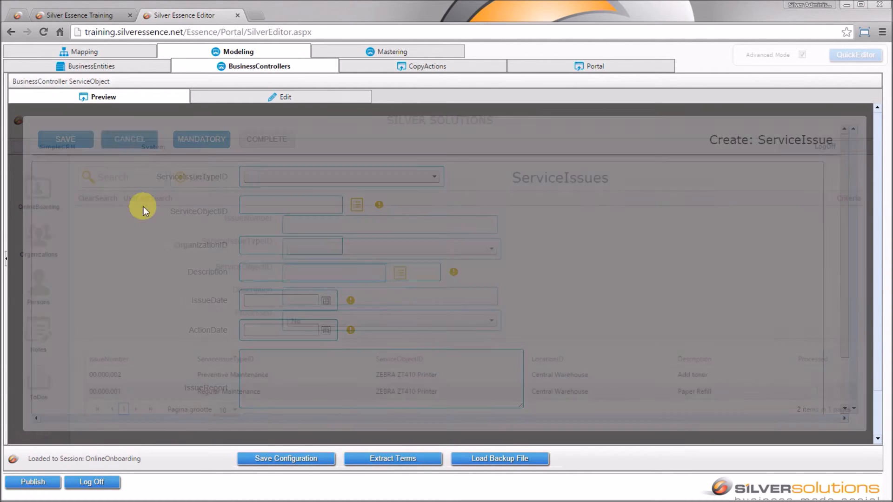
right_click(314, 182)
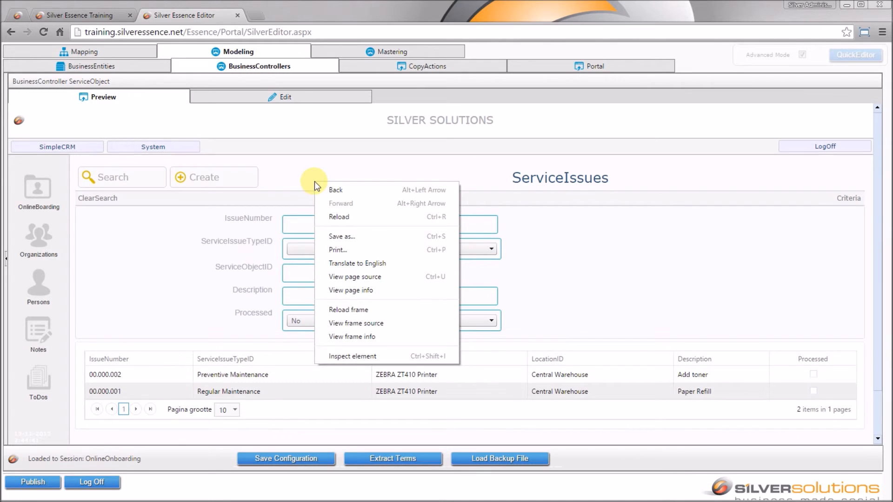
click(326, 188)
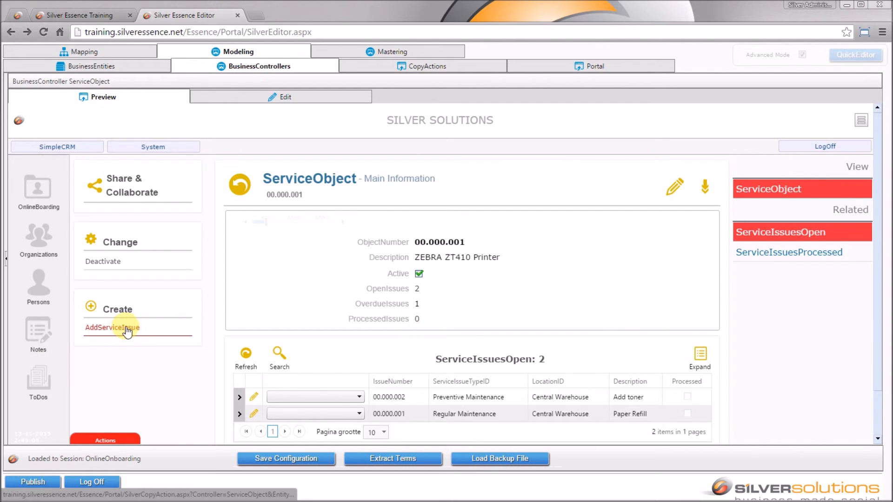
Step: Give the AddServiceIssueToServiceObject copy action a navigate URL with controller ServiceObject and ID ServiceObject: ServiceObjectID, and save the configuration
click(392, 74)
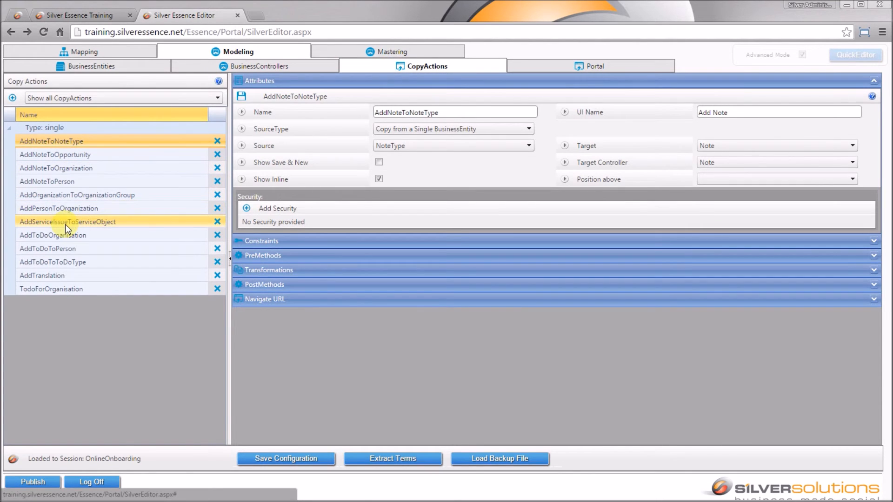
click(65, 224)
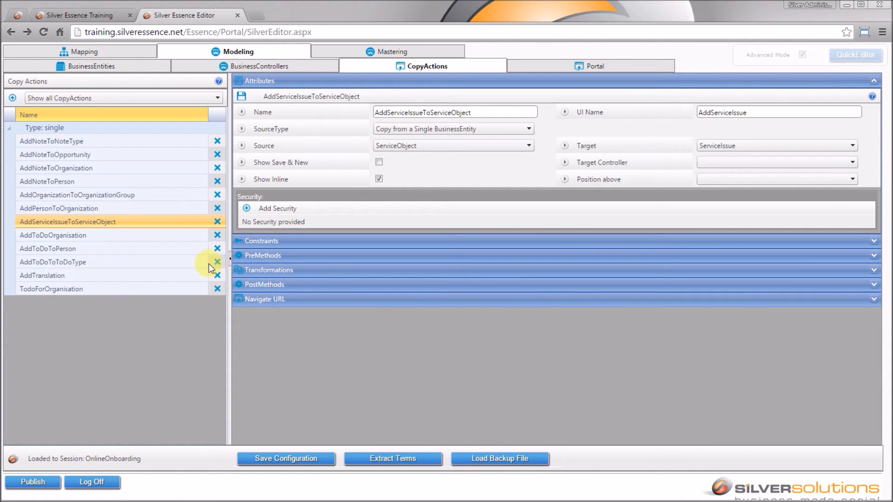
click(361, 303)
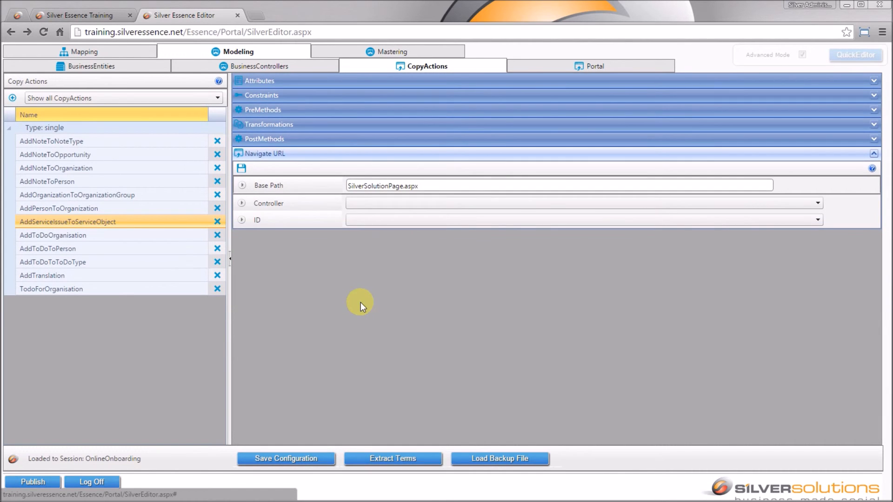
click(443, 203)
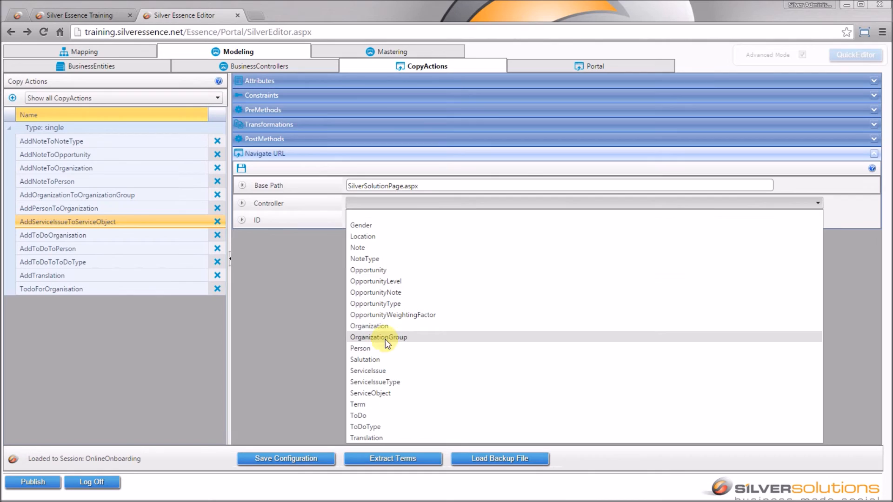
click(399, 393)
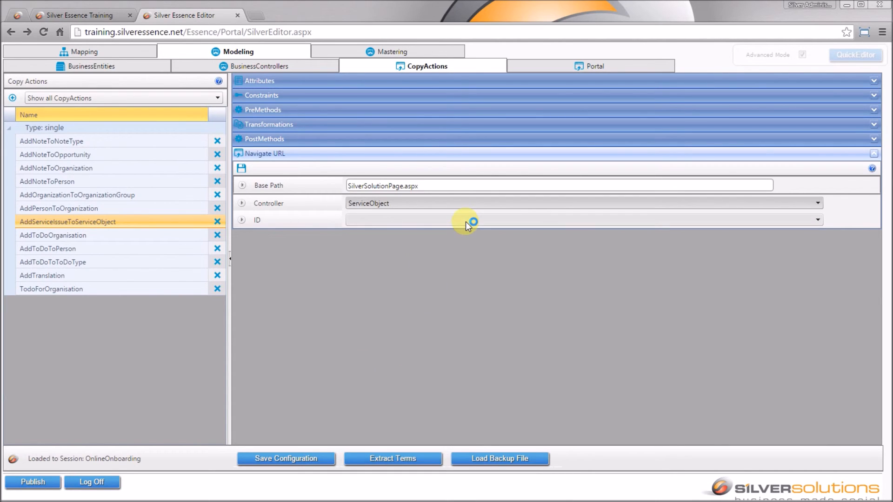
click(421, 219)
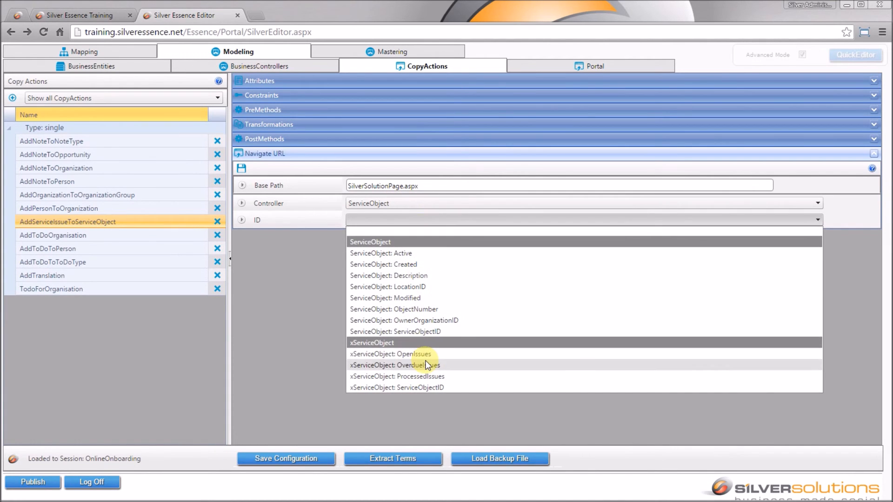
click(451, 332)
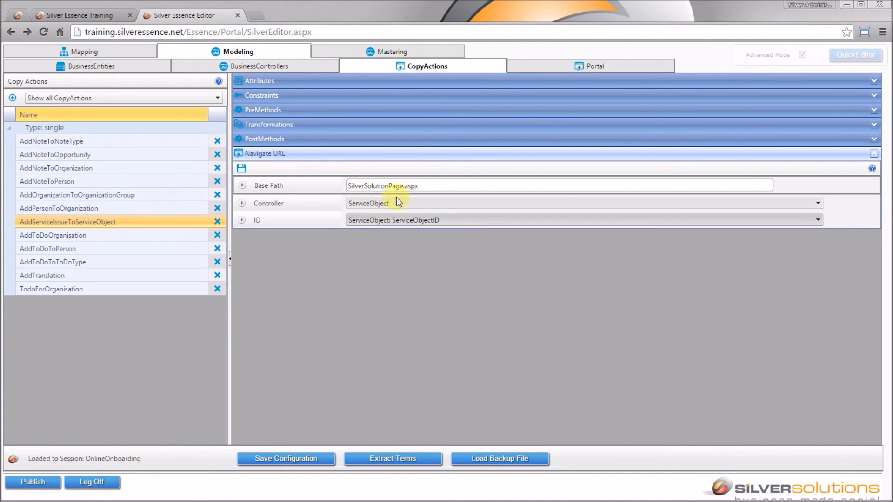
click(242, 166)
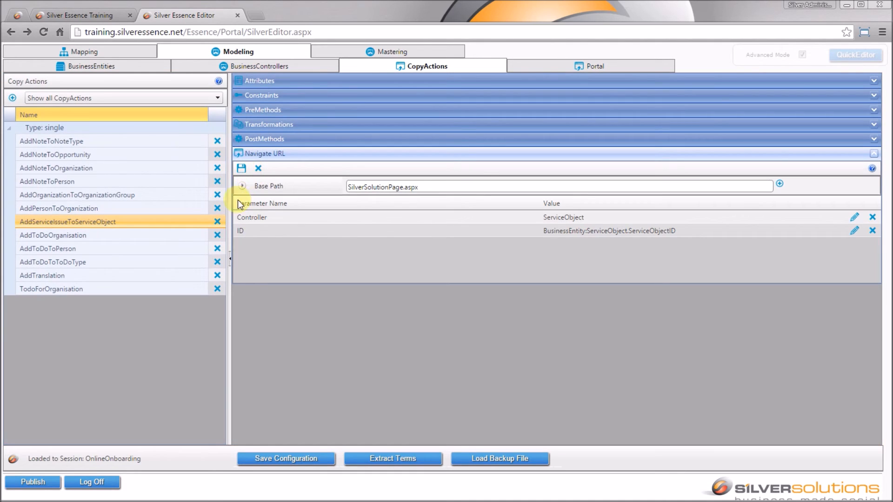
click(301, 458)
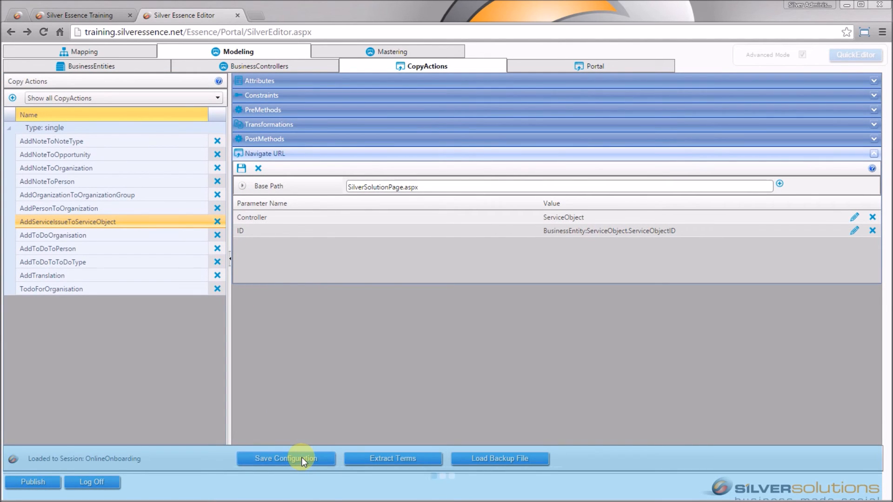
Step: Return to the ServiceObject preview and process both open service issues, Add toner and Paper Refill
click(314, 68)
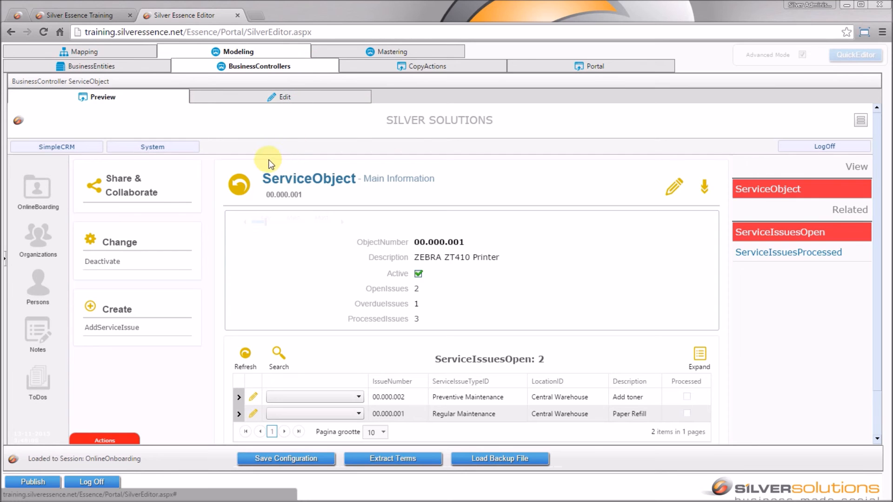
click(342, 398)
click(342, 423)
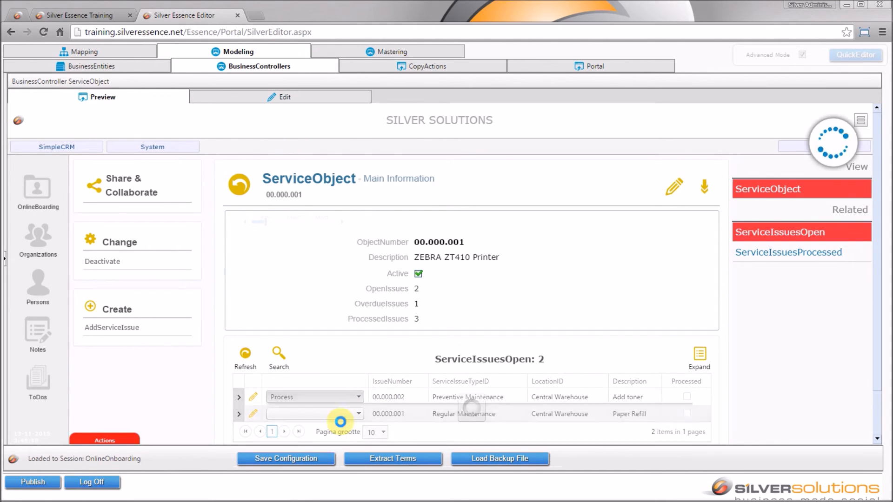
click(349, 399)
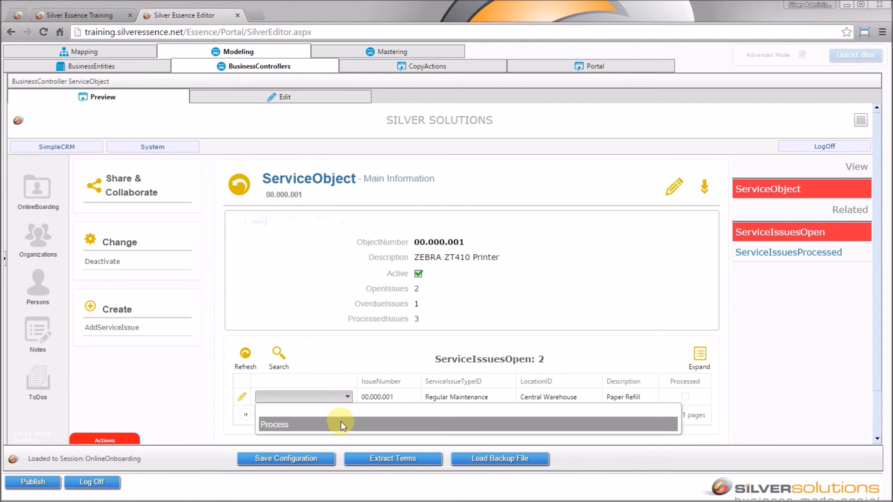
click(342, 424)
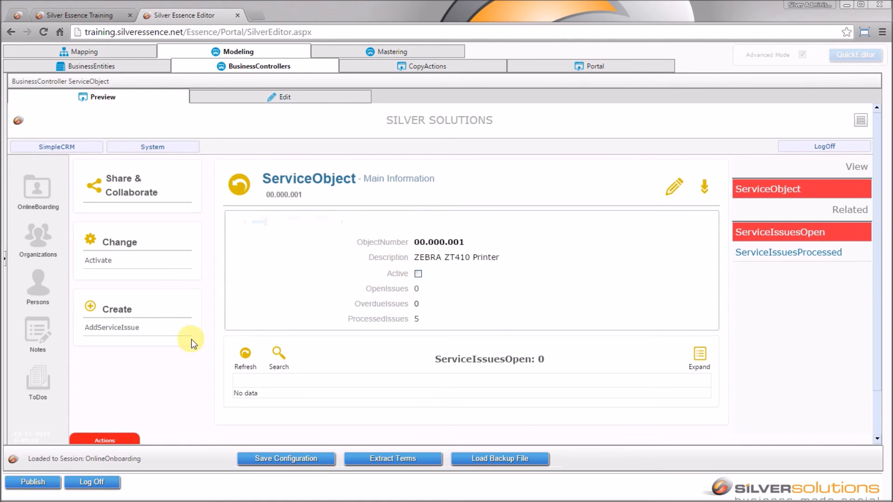
Step: Start adding a service issue to the service object with type Damage Repair and description "Broken paper tray"
click(119, 328)
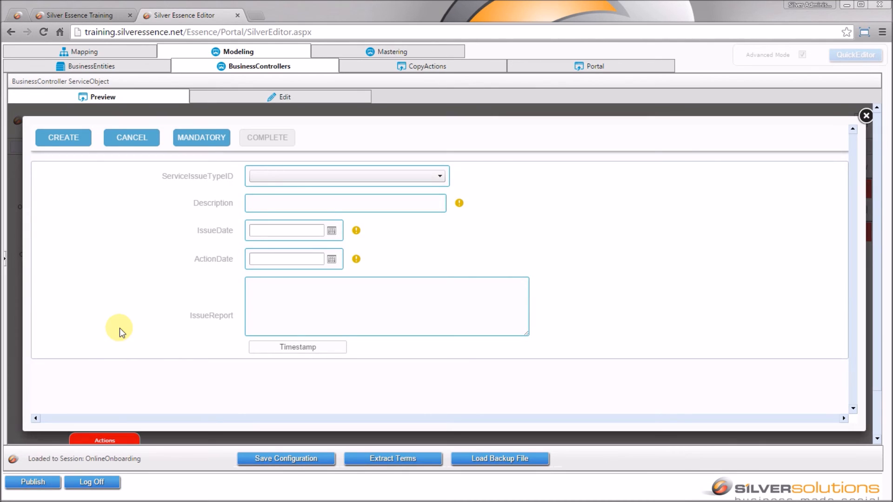
click(364, 175)
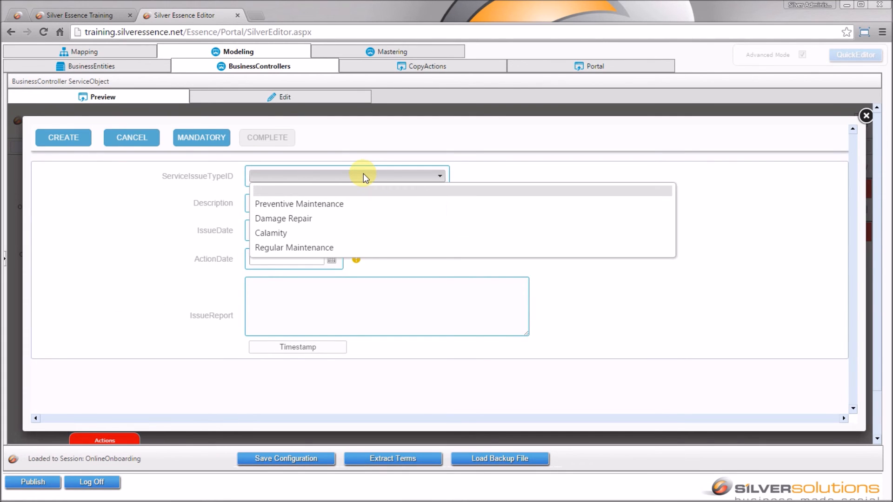
click(326, 219)
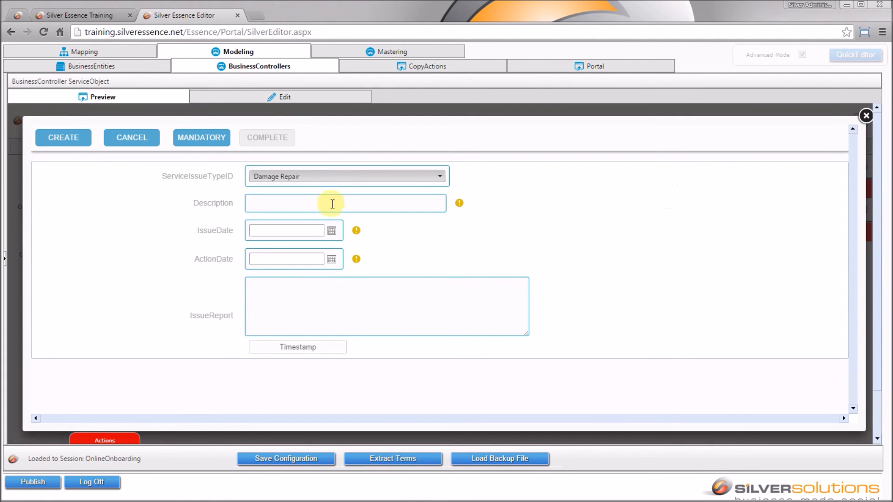
click(334, 201)
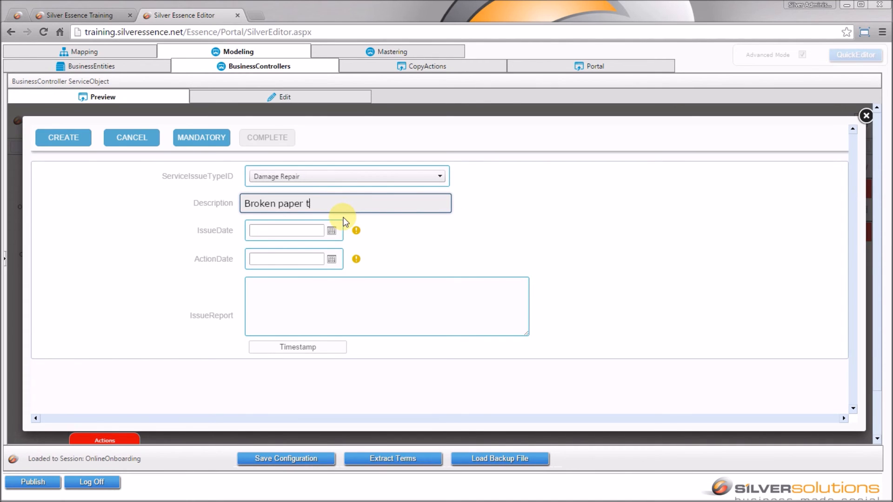
key(Tab)
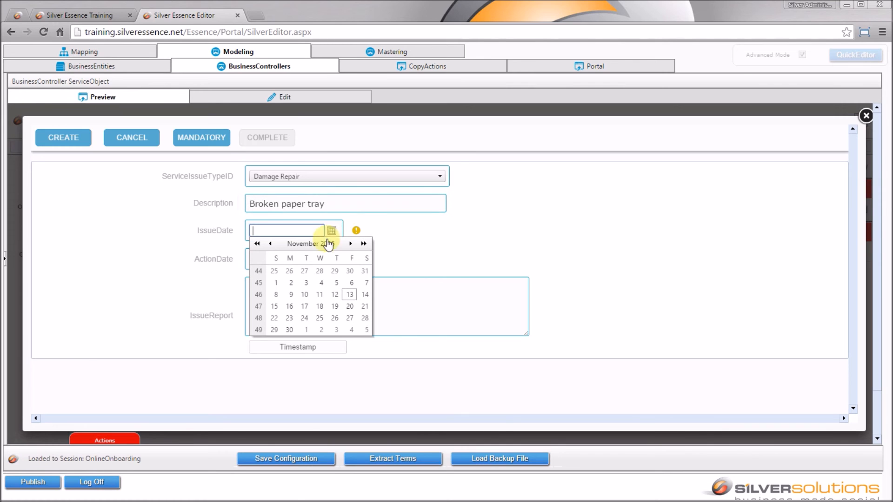
Step: Set the service issue's IssueDate to 13-11-2015 and its ActionDate to 16-11-2015
click(355, 294)
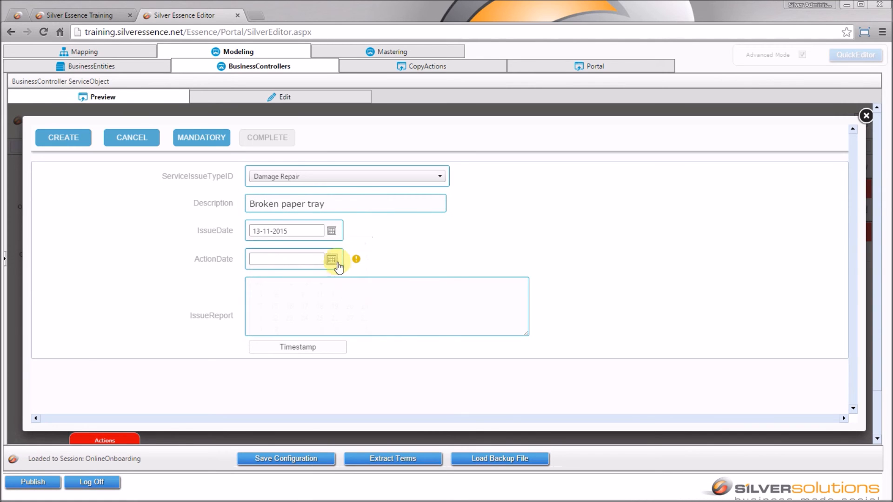
click(333, 260)
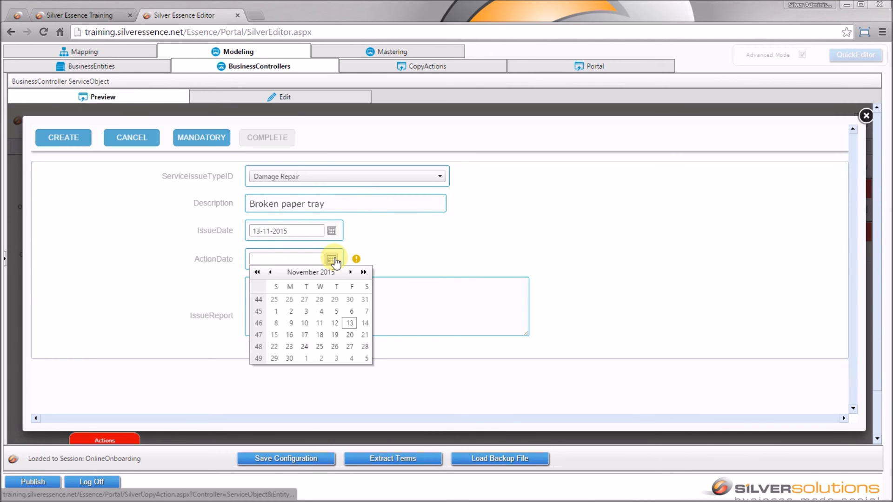
click(274, 335)
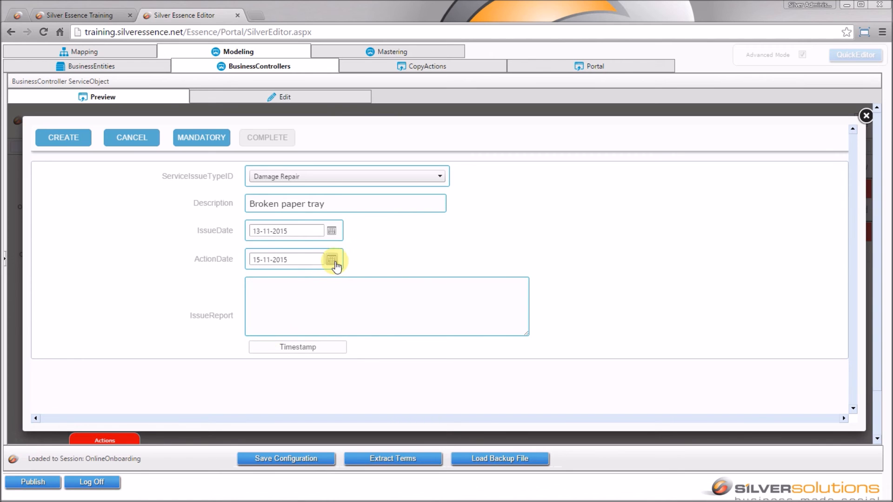
click(333, 261)
click(290, 334)
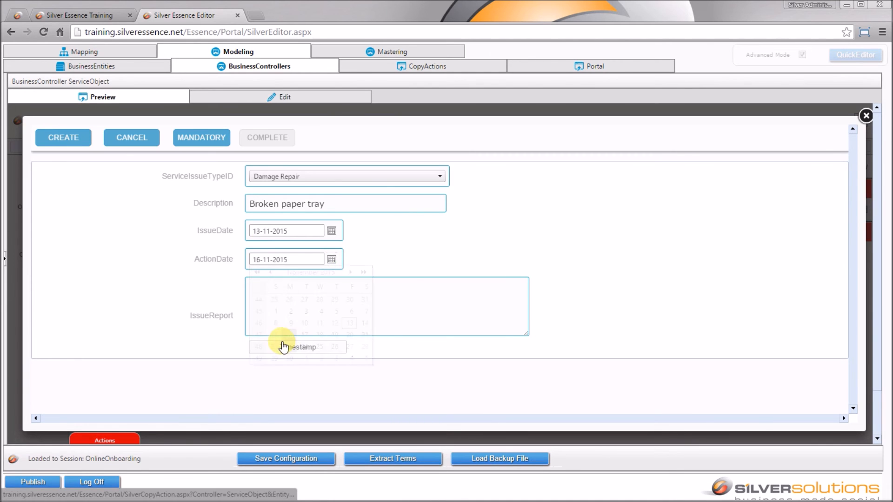
Step: Add a timestamp to the issue report and create the service issue, closing the Silver Essence Editor tab when done
click(303, 295)
click(288, 352)
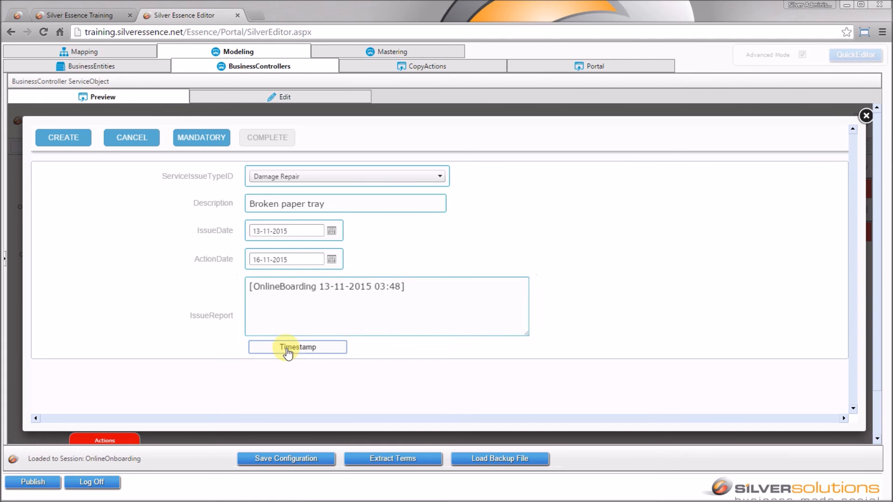
click(79, 144)
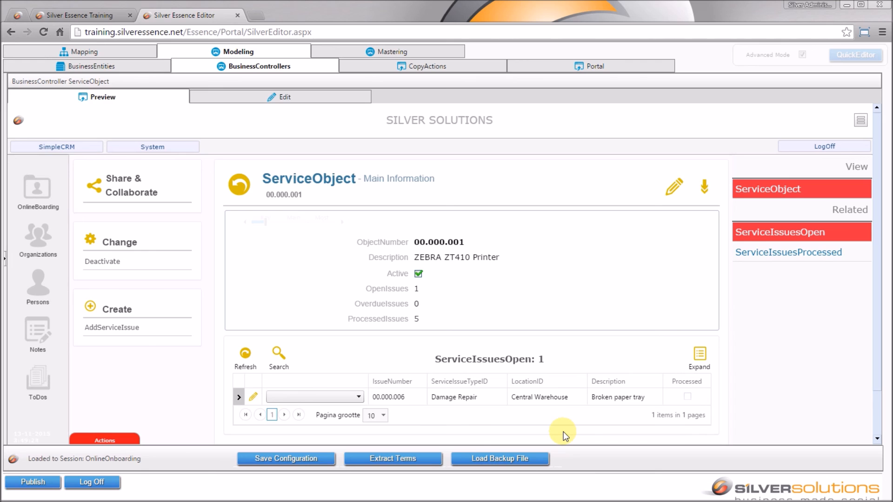
click(237, 15)
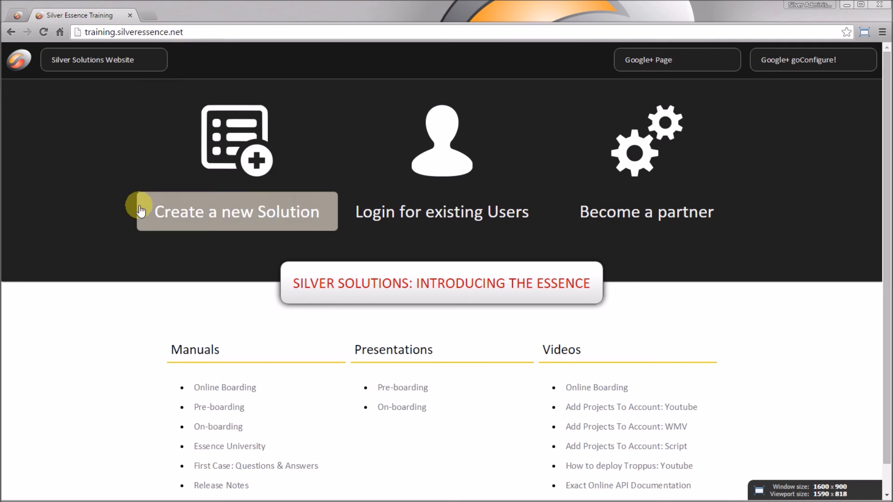